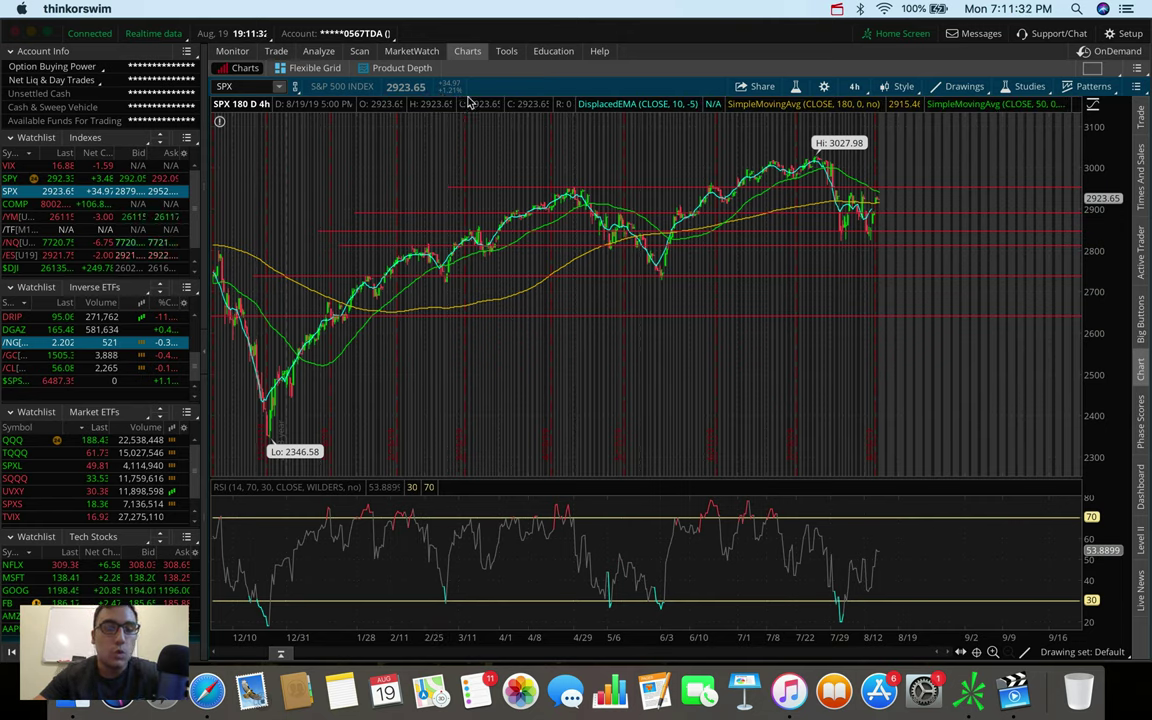
Step: Set the chart to 1 D : 1m and compare SPX, the Dow ($DJI) and the Nasdaq futures (/NQ) from the Indexes watchlist
{"action": "left_click", "coordinate": [853, 86]}
{"action": "left_click", "coordinate": [822, 145]}
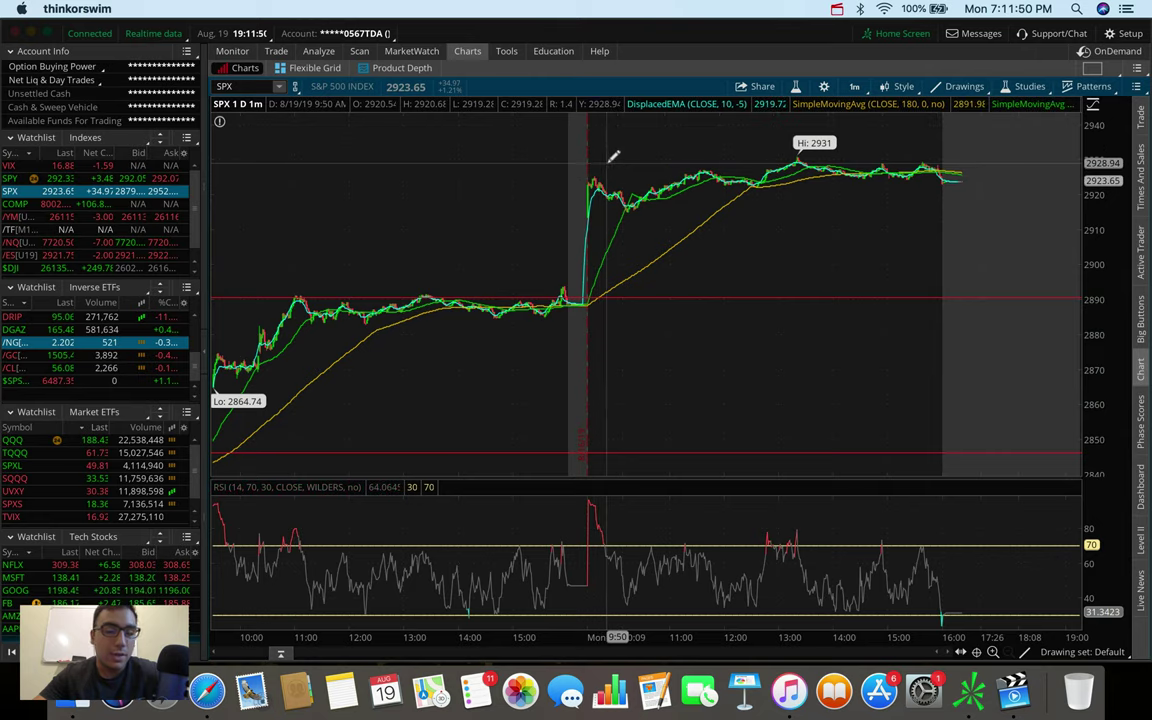
{"action": "key", "text": "Down"}
{"action": "key", "text": "Down"}
{"action": "key", "text": "Down"}
{"action": "key", "text": "Down"}
{"action": "key", "text": "Down"}
{"action": "key", "text": "Down"}
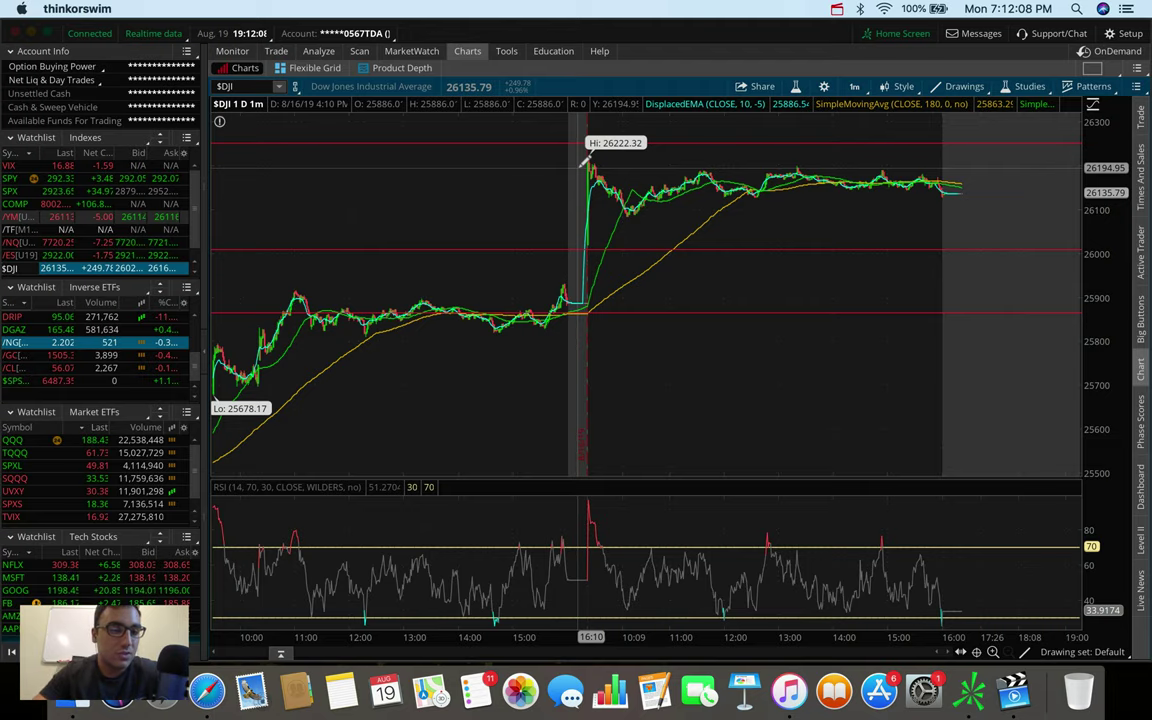
{"action": "left_click", "coordinate": [15, 242]}
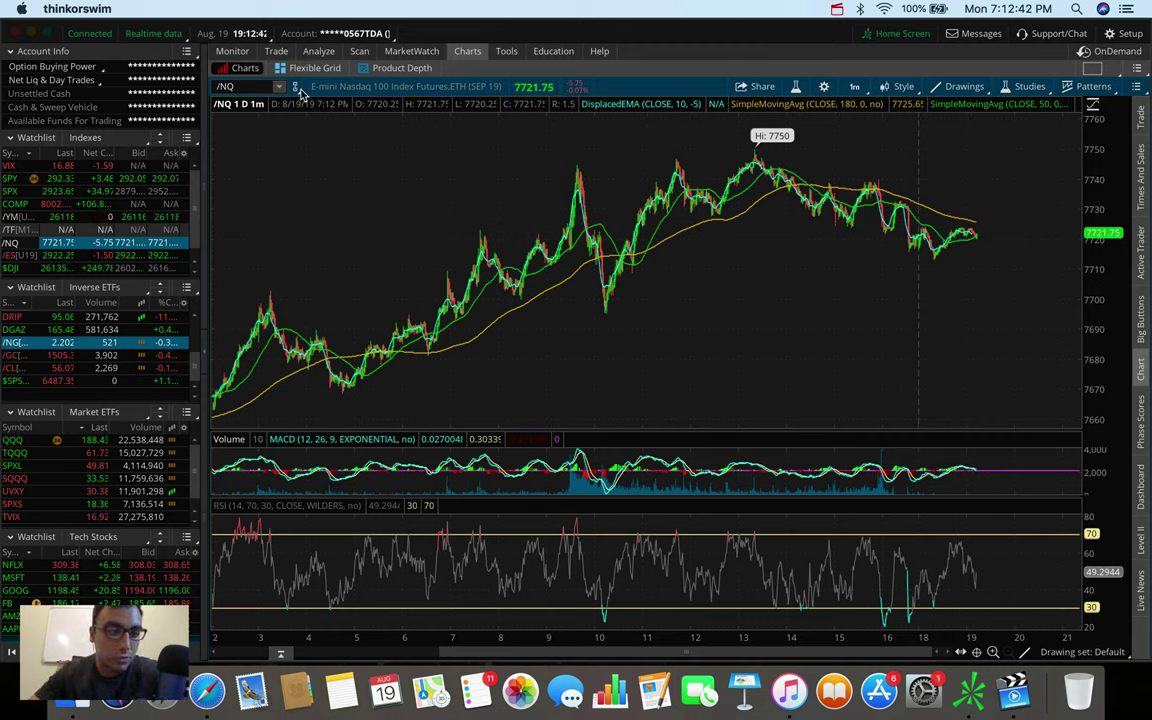
Step: Return to the SPX chart, set its time frame to 180 D : 4h and examine the most recent candles up close
{"action": "left_click", "coordinate": [8, 192]}
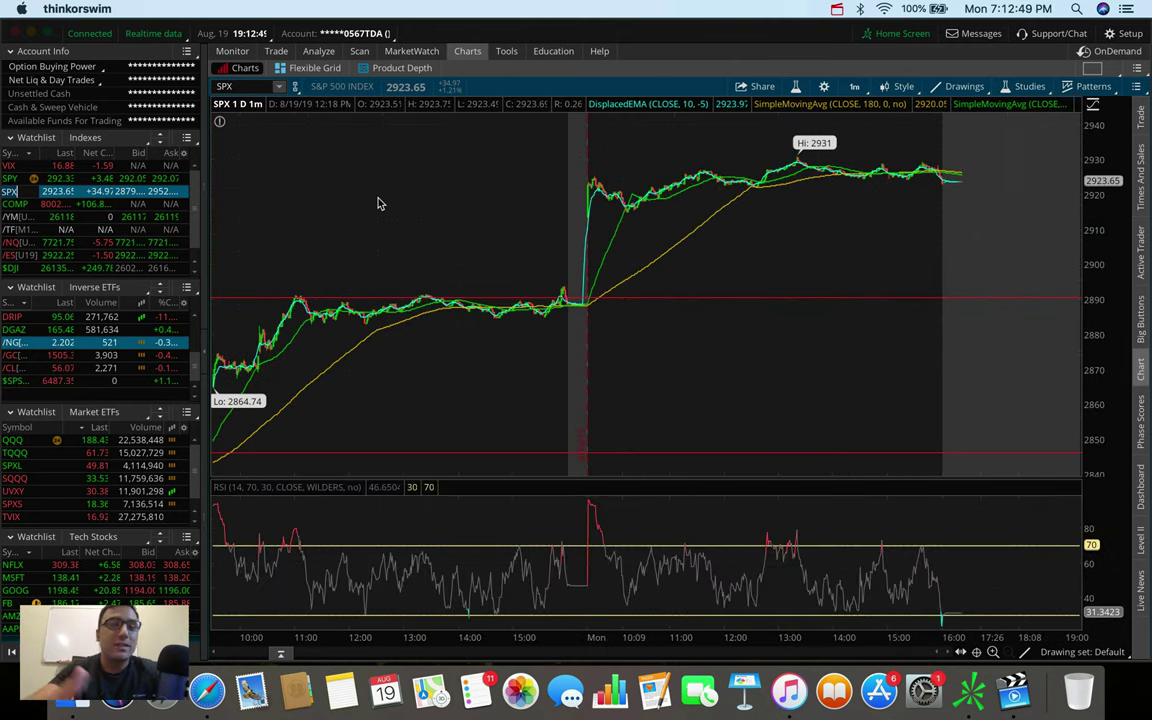
{"action": "left_click", "coordinate": [854, 86]}
{"action": "left_click", "coordinate": [805, 268]}
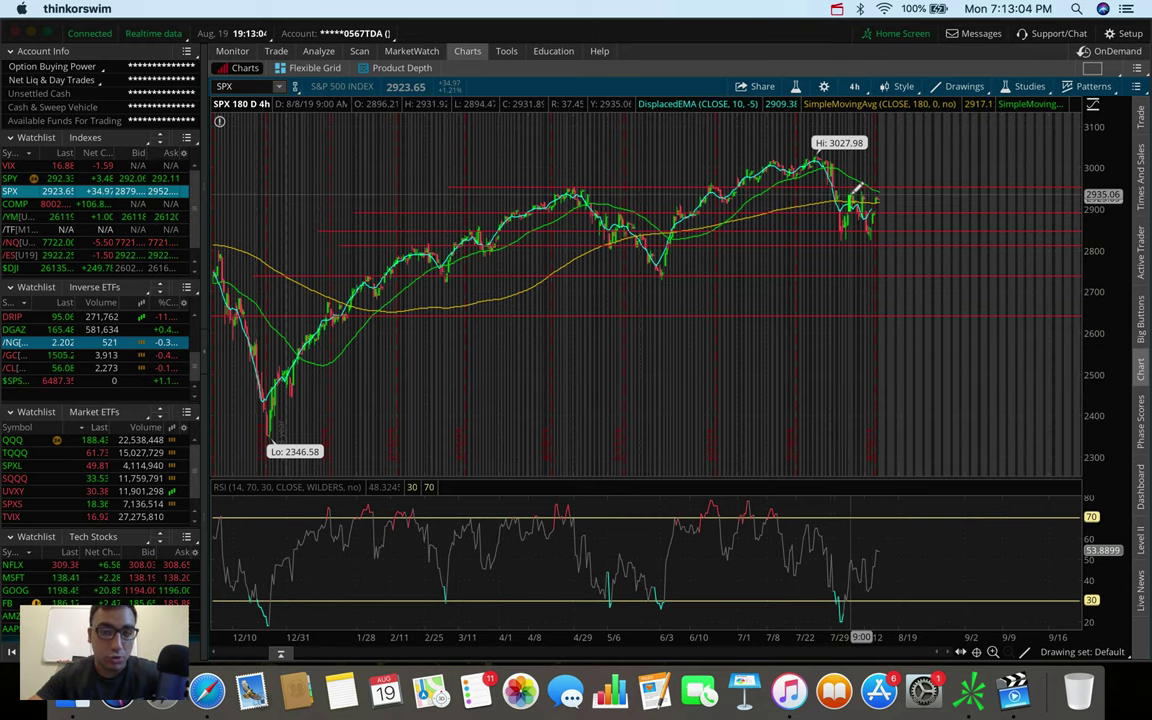
{"action": "scroll", "coordinate": [900, 180], "scroll_direction": "up", "scroll_amount": 5}
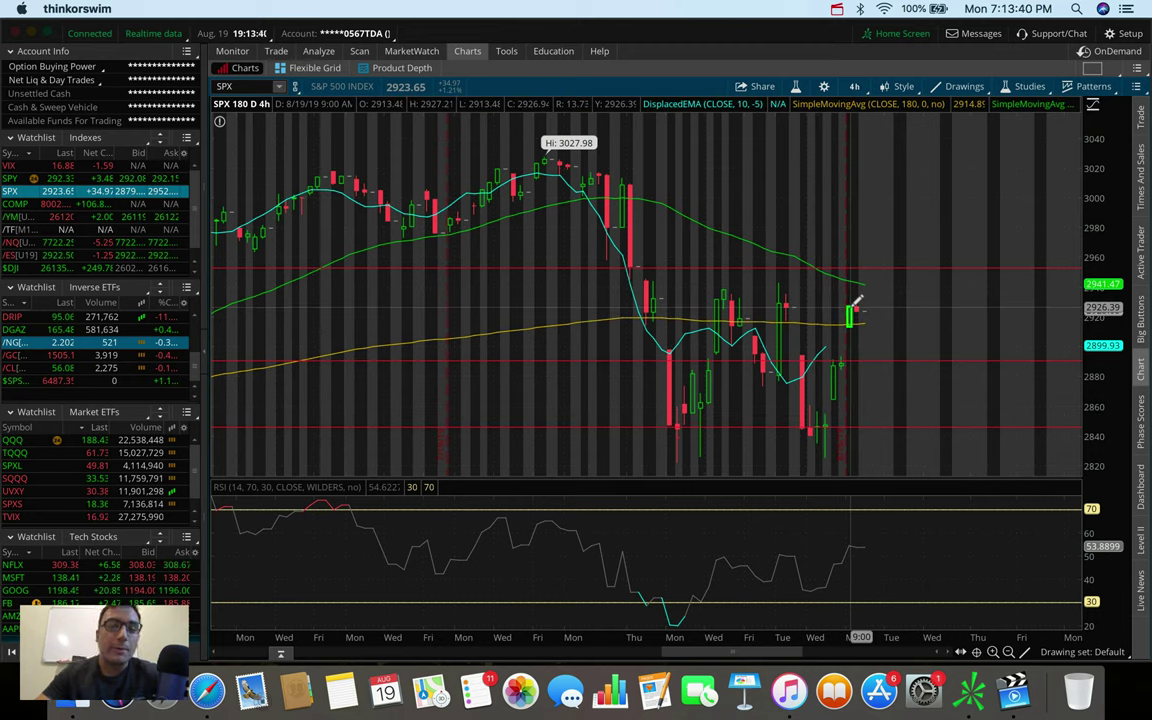
Step: Review SPX on the 1 D : 1m time frame and return the chart to 180 D : 4h
{"action": "left_click", "coordinate": [854, 86]}
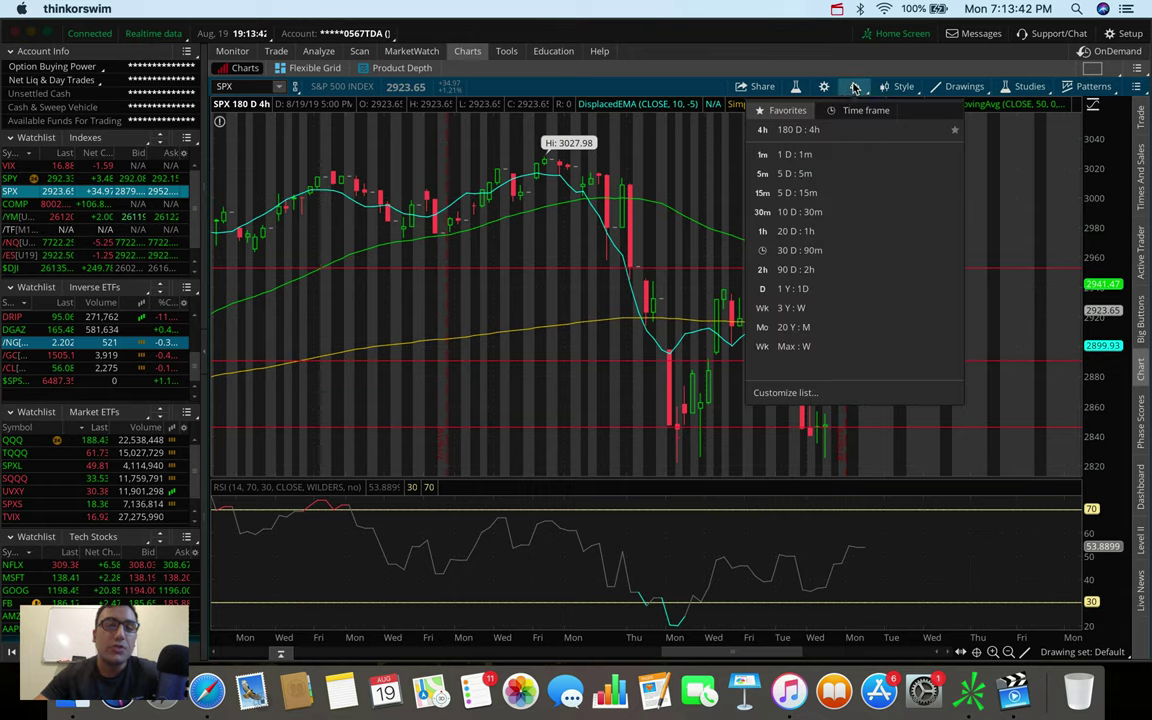
{"action": "left_click", "coordinate": [735, 152]}
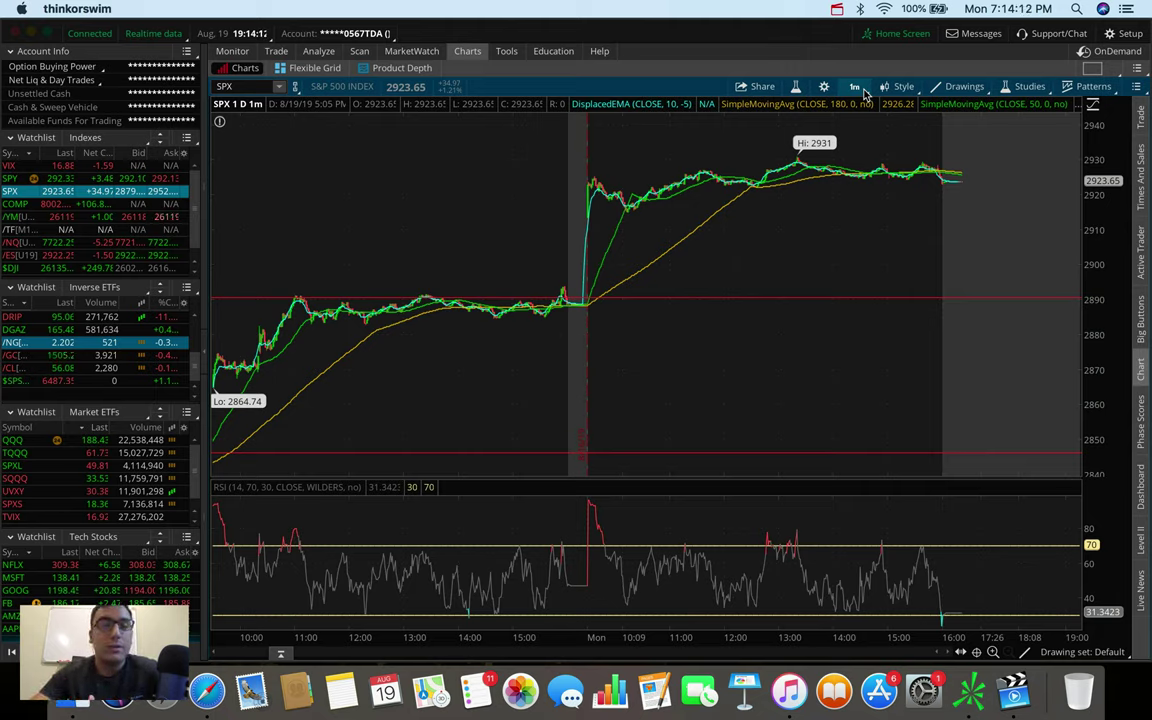
{"action": "left_click", "coordinate": [866, 92]}
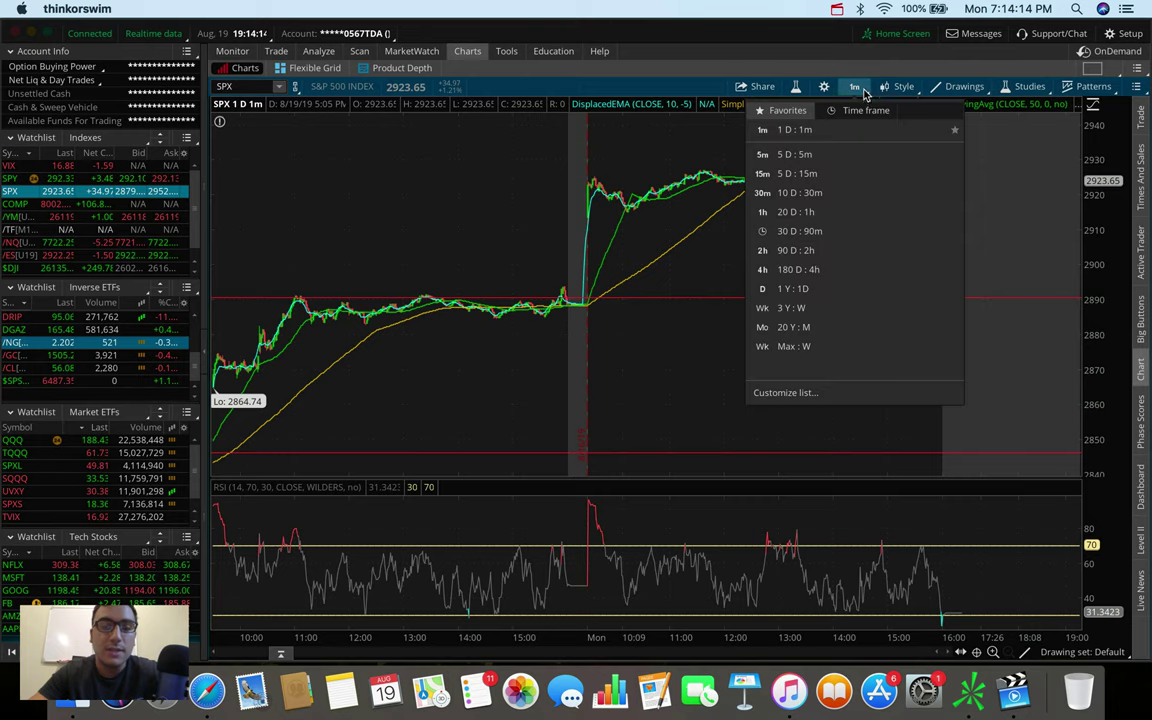
{"action": "left_click", "coordinate": [813, 271]}
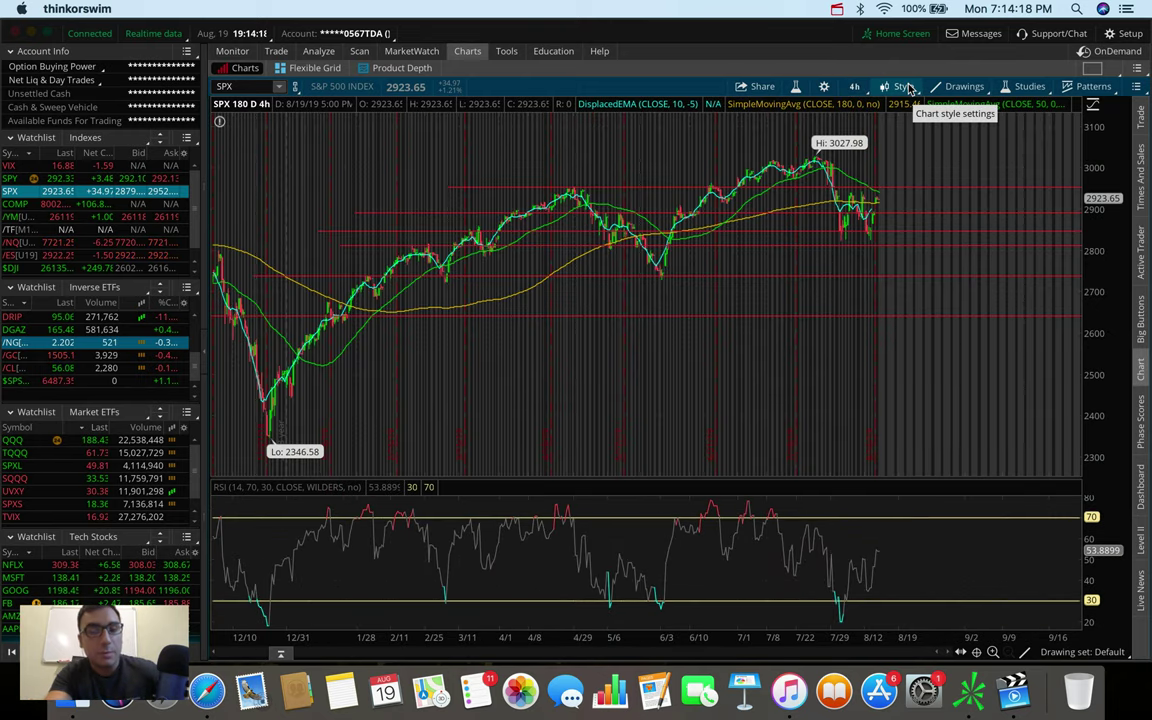
Step: Set the SPX chart to 20 D : 1h and draw short downward and upward projection lines from the last candle
{"action": "left_click", "coordinate": [853, 86]}
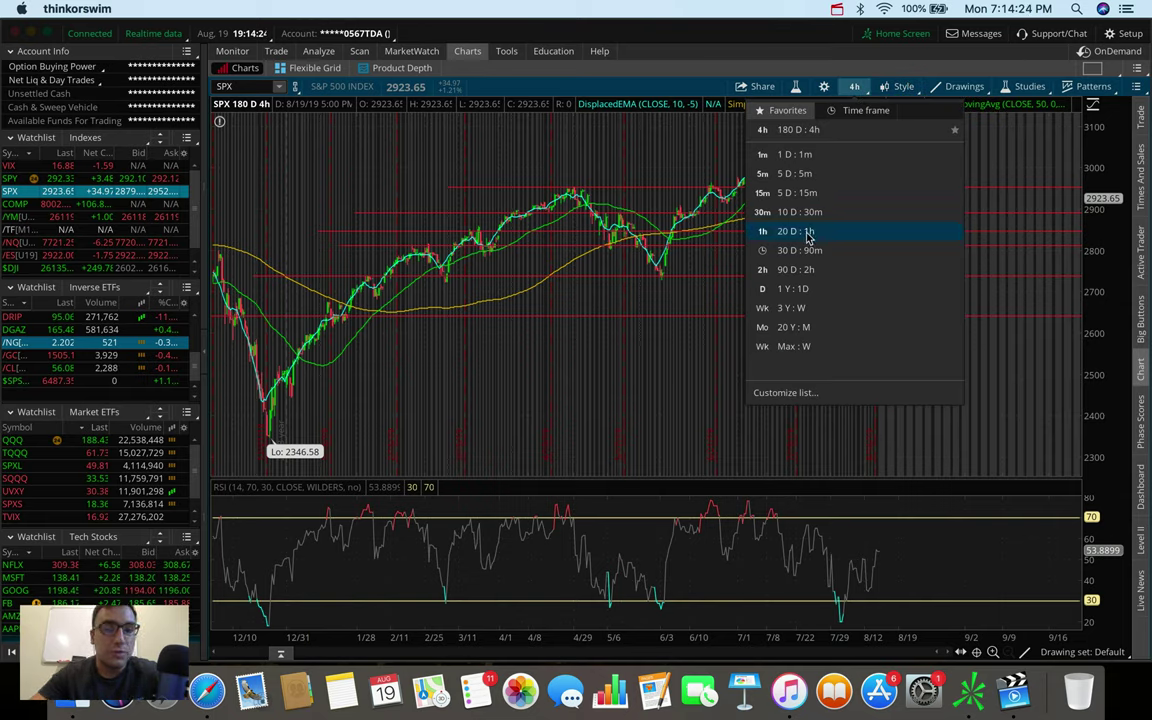
{"action": "left_click", "coordinate": [808, 235]}
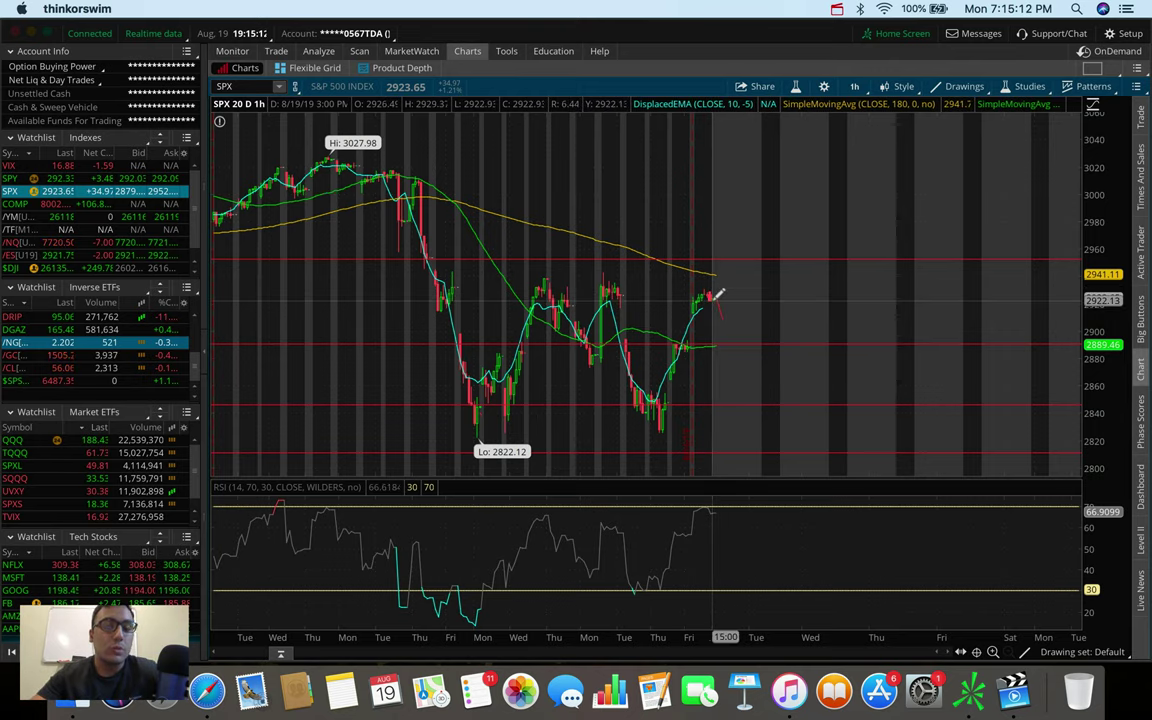
{"action": "left_click_drag", "start_coordinate": [716, 292], "coordinate": [728, 232]}
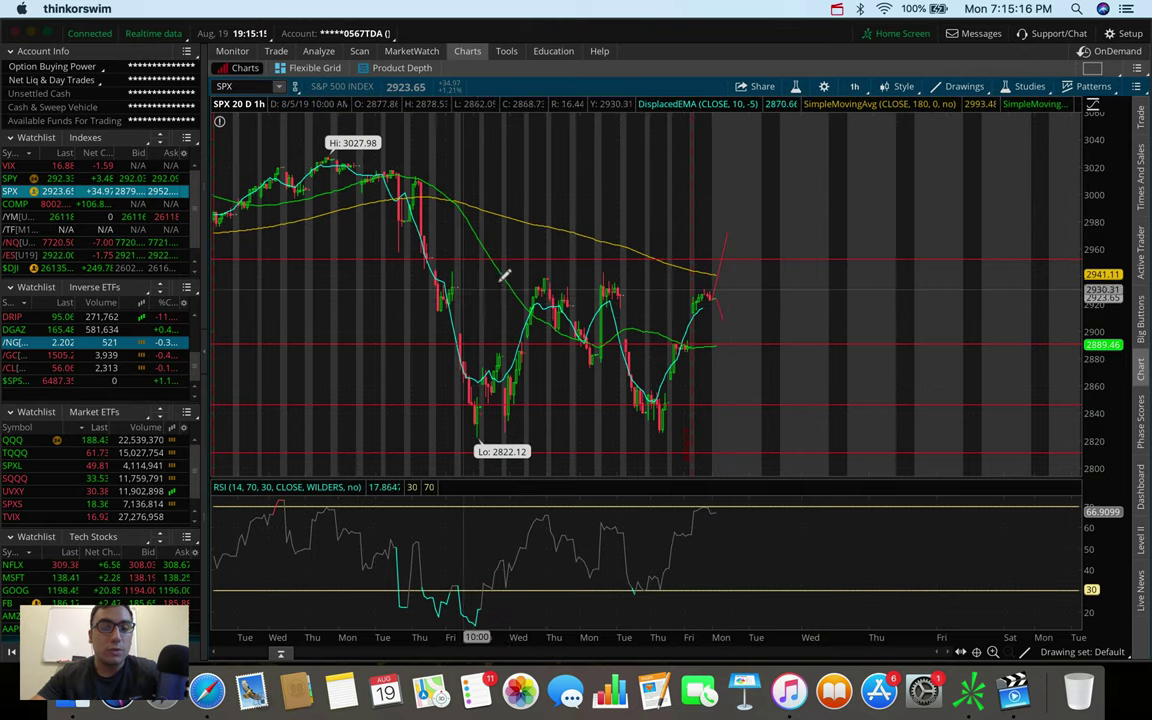
Step: Draw horizontal lines on the SPX chart across the August lows at about 2840 and the August highs at about 2935
{"action": "left_click", "coordinate": [399, 411]}
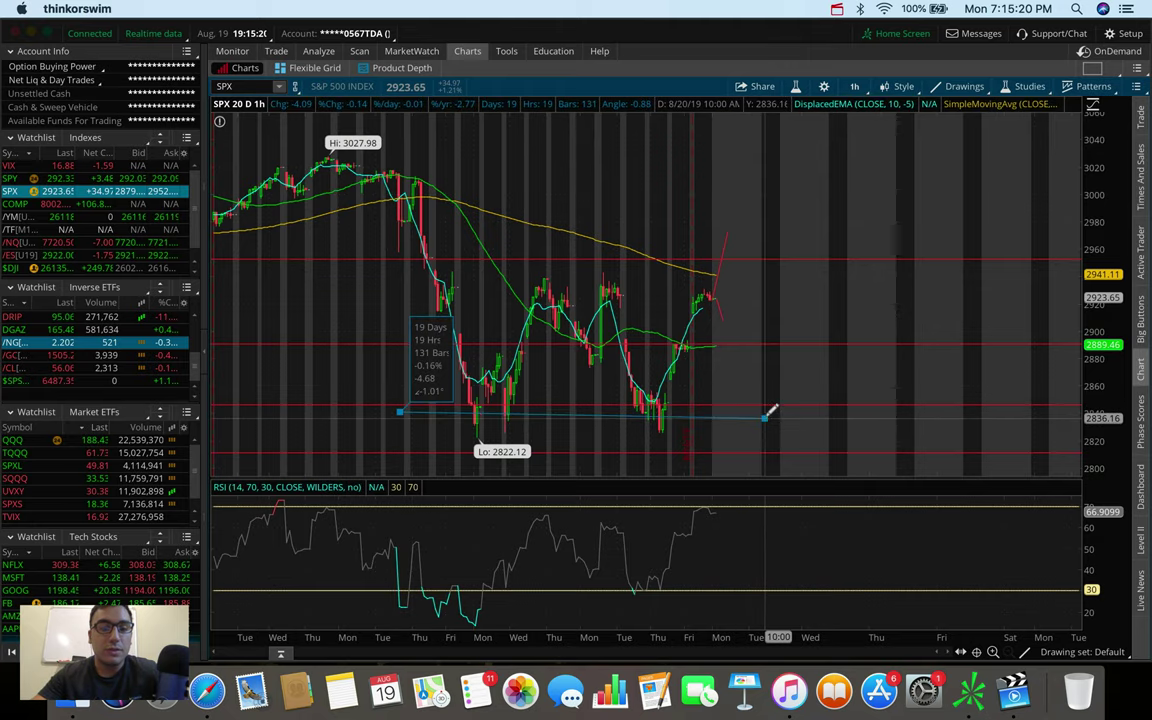
{"action": "left_click", "coordinate": [765, 410]}
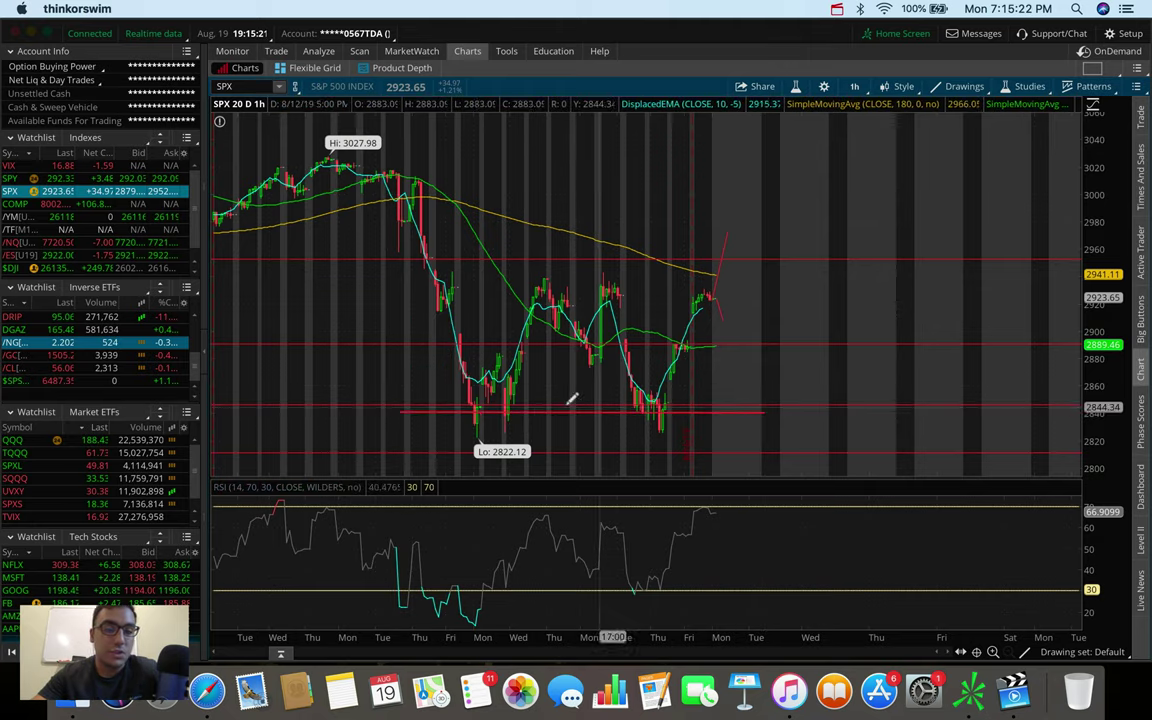
{"action": "left_click", "coordinate": [409, 285]}
{"action": "left_click", "coordinate": [845, 285]}
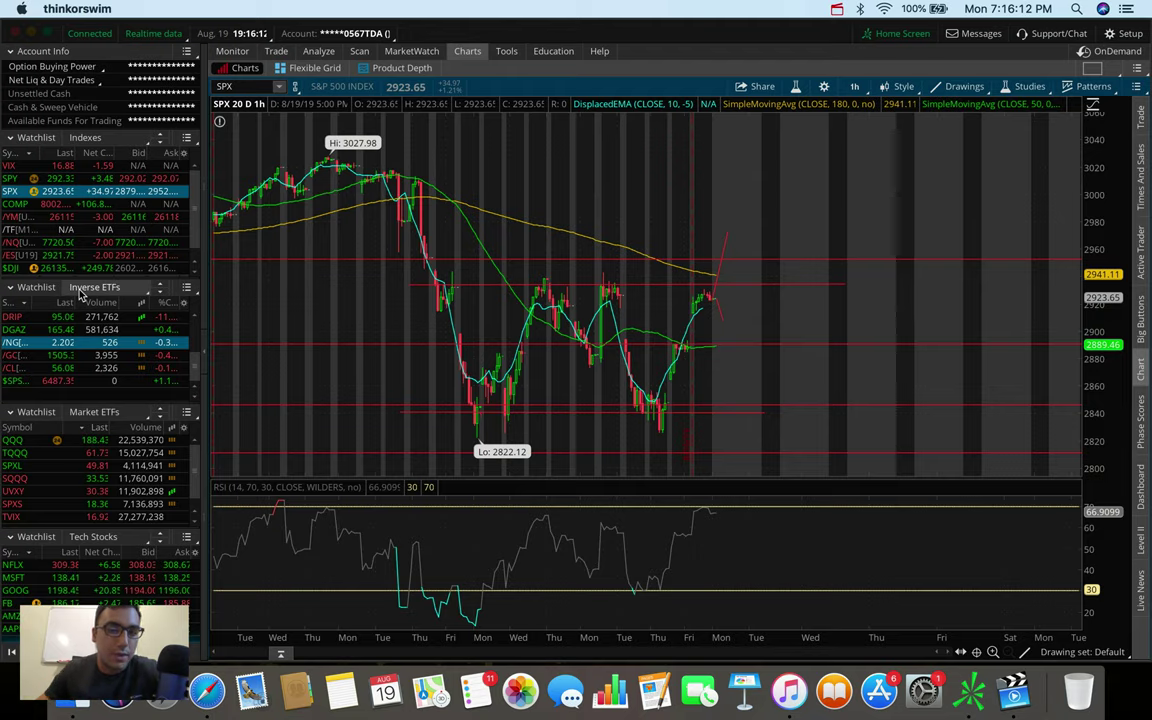
Step: Review the 20 D : 1h charts of /NQ, $DJI and the biotech ETF LABD
{"action": "left_click", "coordinate": [15, 242]}
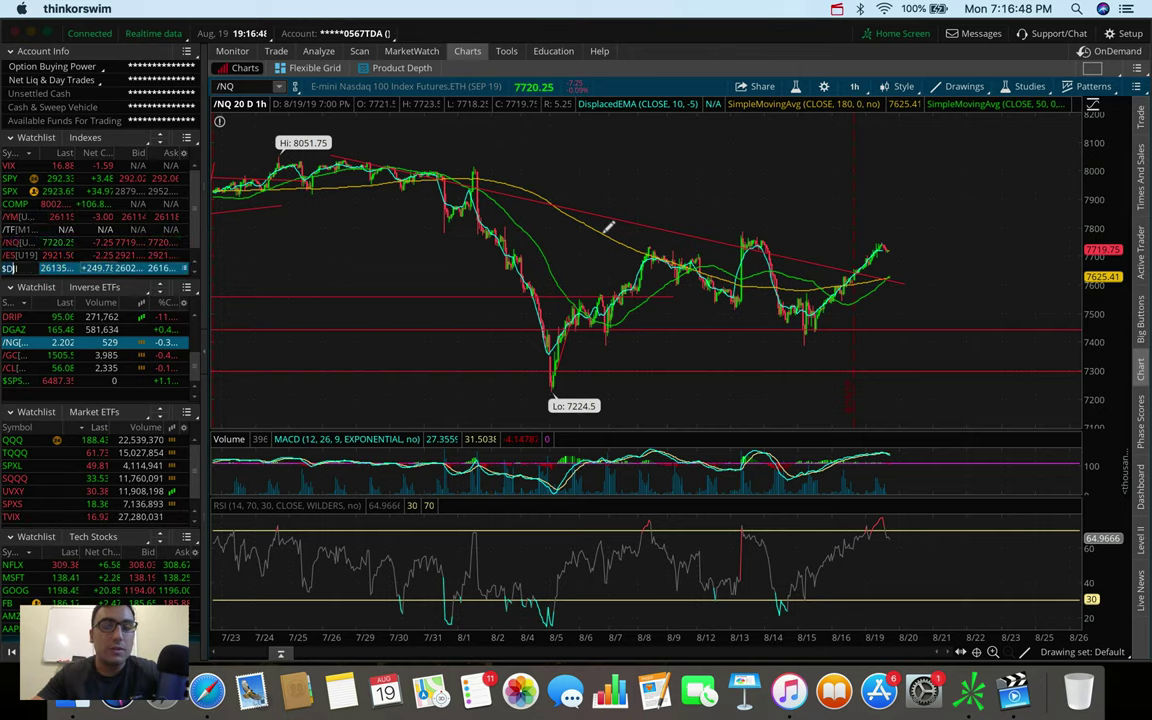
{"action": "left_click", "coordinate": [10, 268]}
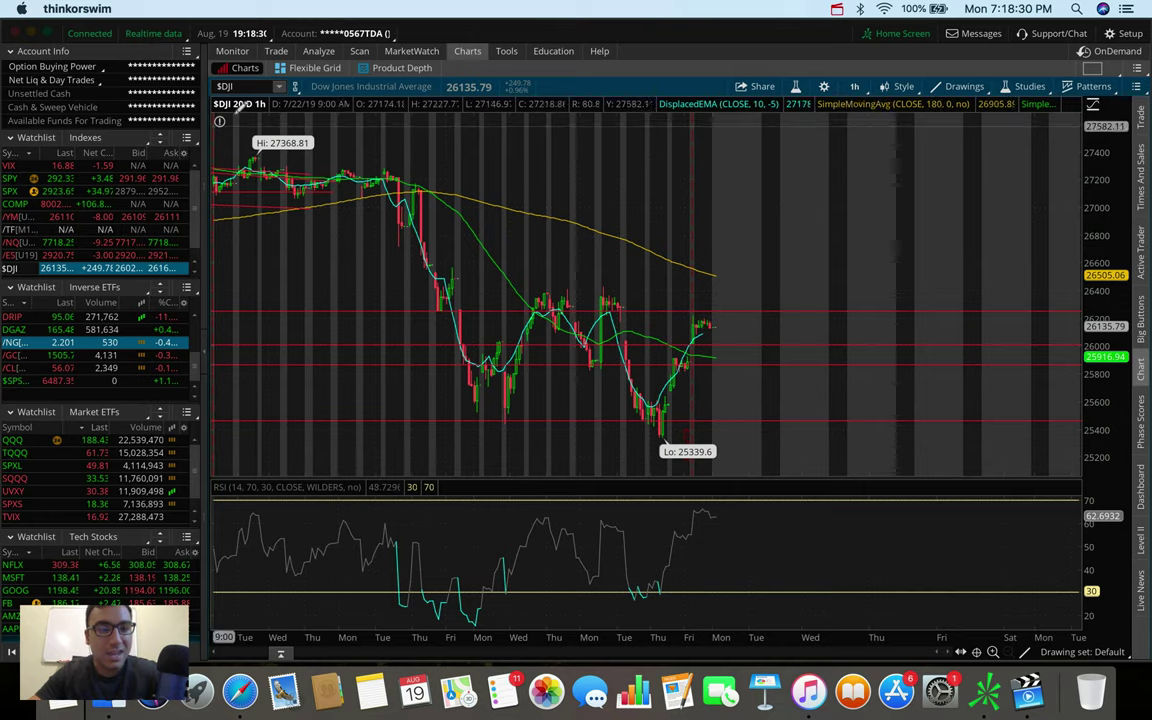
{"action": "type", "text": "LABD"}
{"action": "key", "text": "Return"}
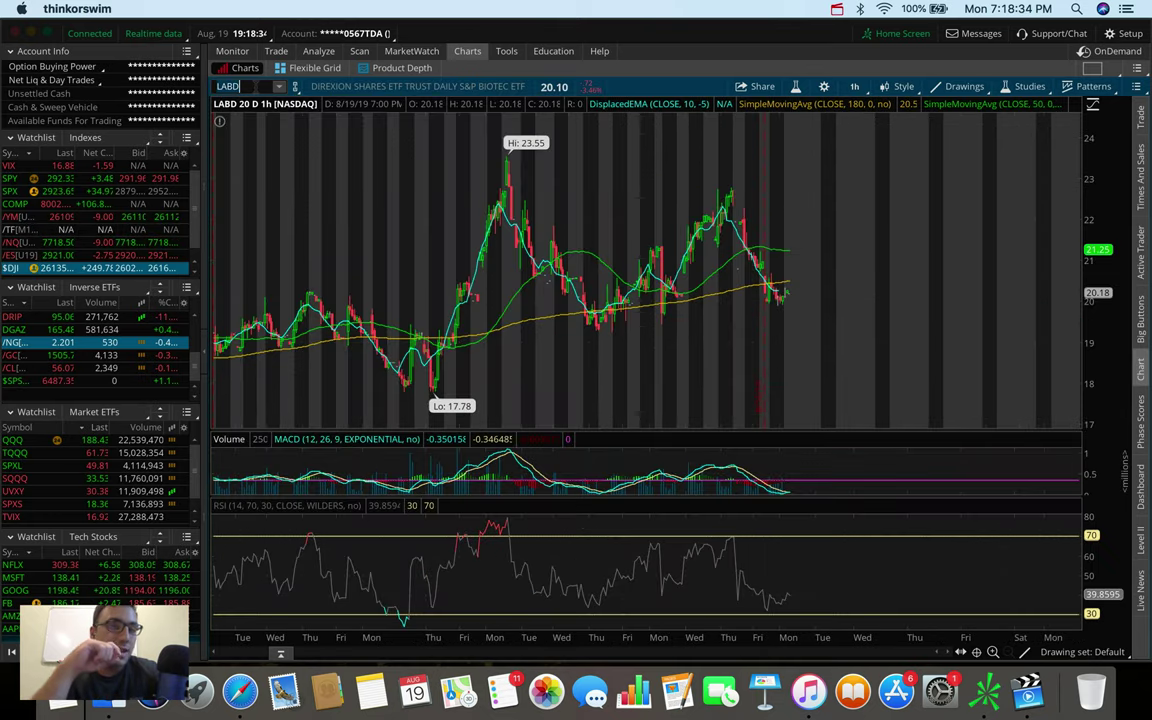
Step: Chart the biotech index $SPSIBI from the Inverse ETFs watchlist and draw a short downward projection line from its last candle
{"action": "left_click", "coordinate": [230, 86]}
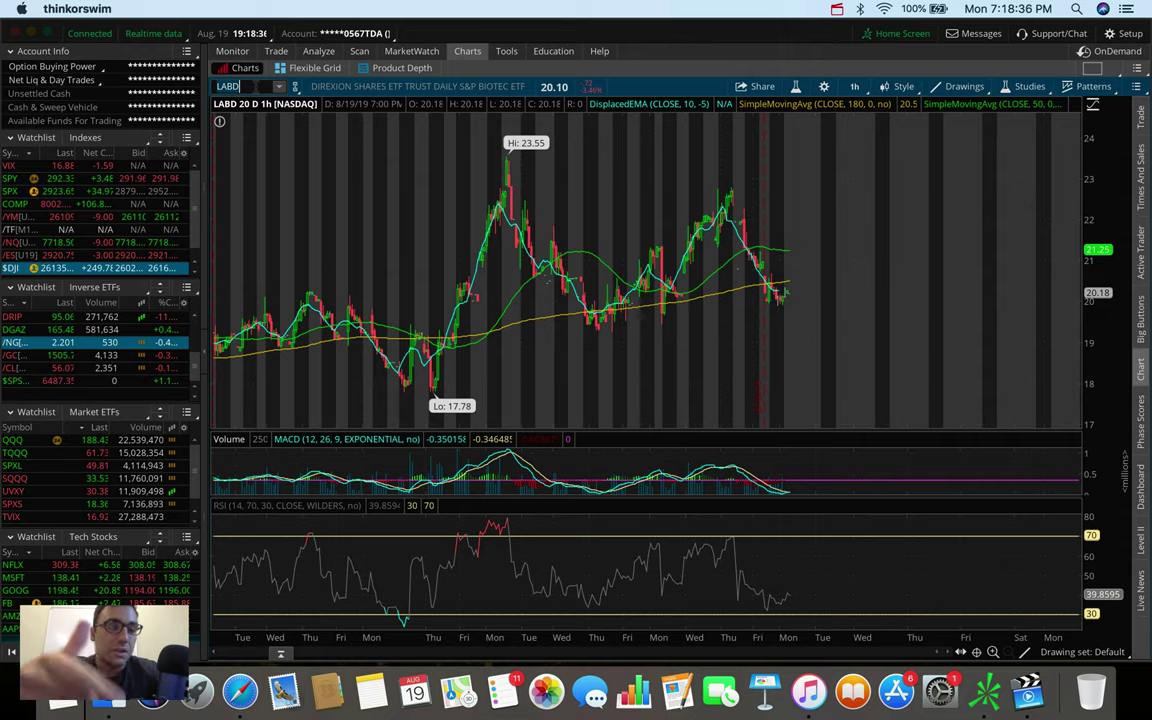
{"action": "left_click", "coordinate": [30, 381]}
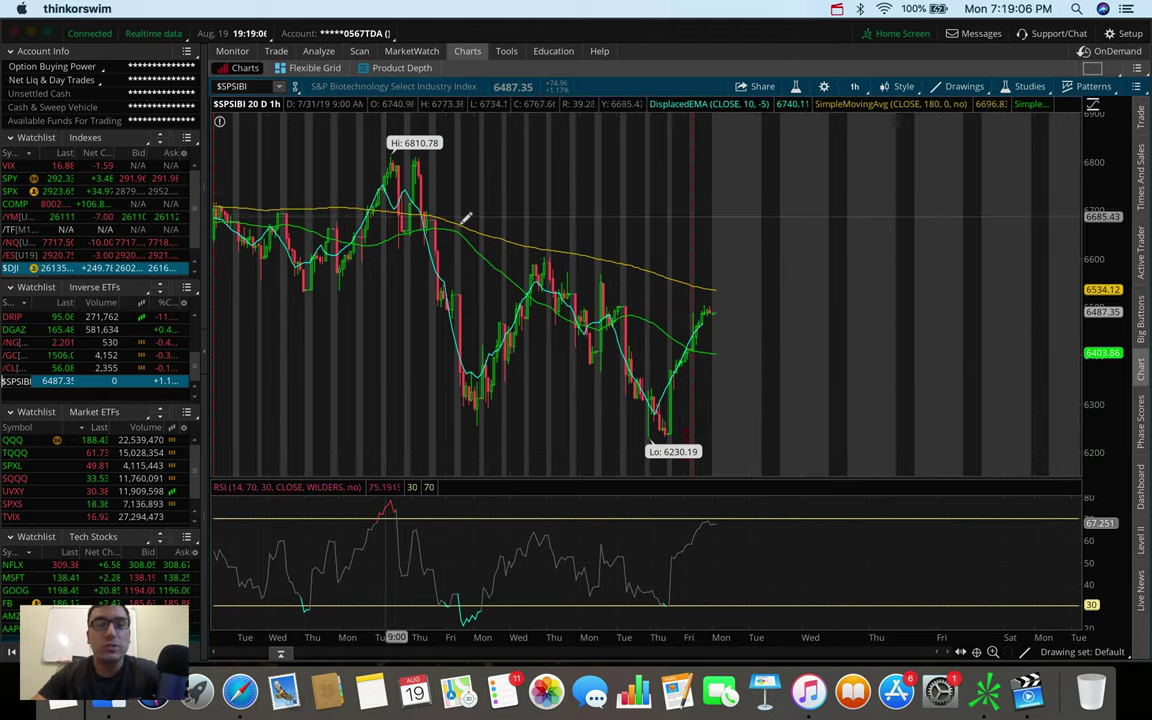
{"action": "left_click_drag", "start_coordinate": [716, 302], "coordinate": [732, 350]}
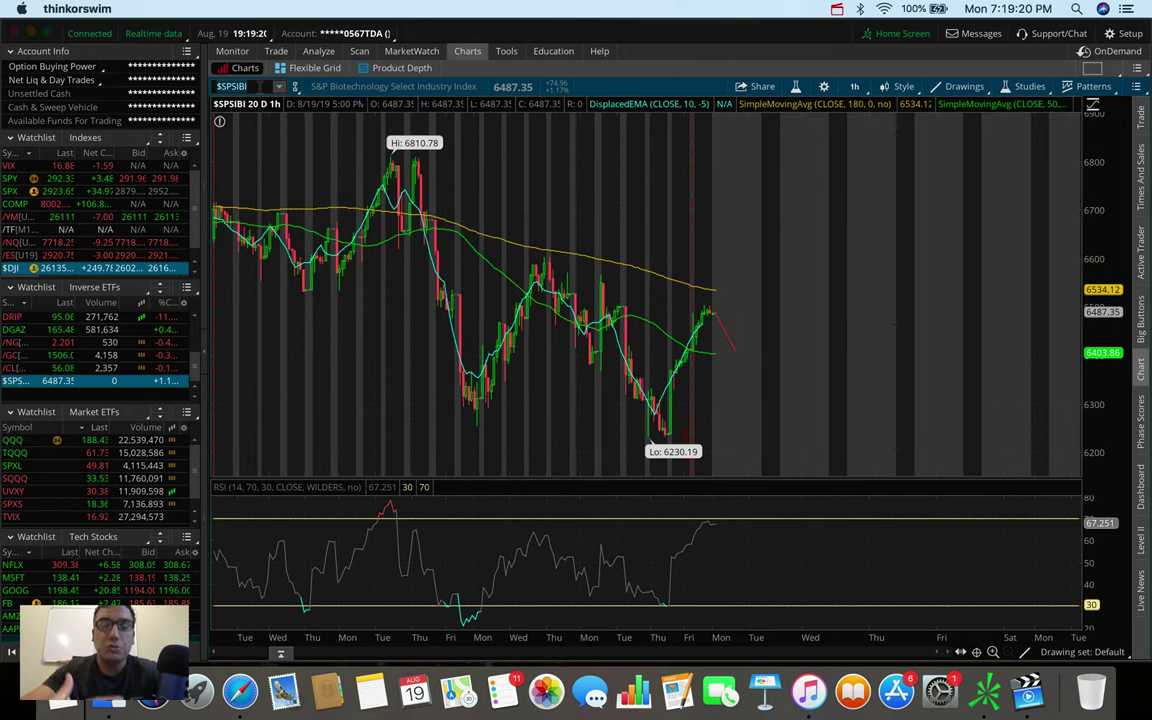
Step: Chart LABD and try an upward projection line from the last candle at about 20.01 to about 22.81
{"action": "type", "text": "LABD"}
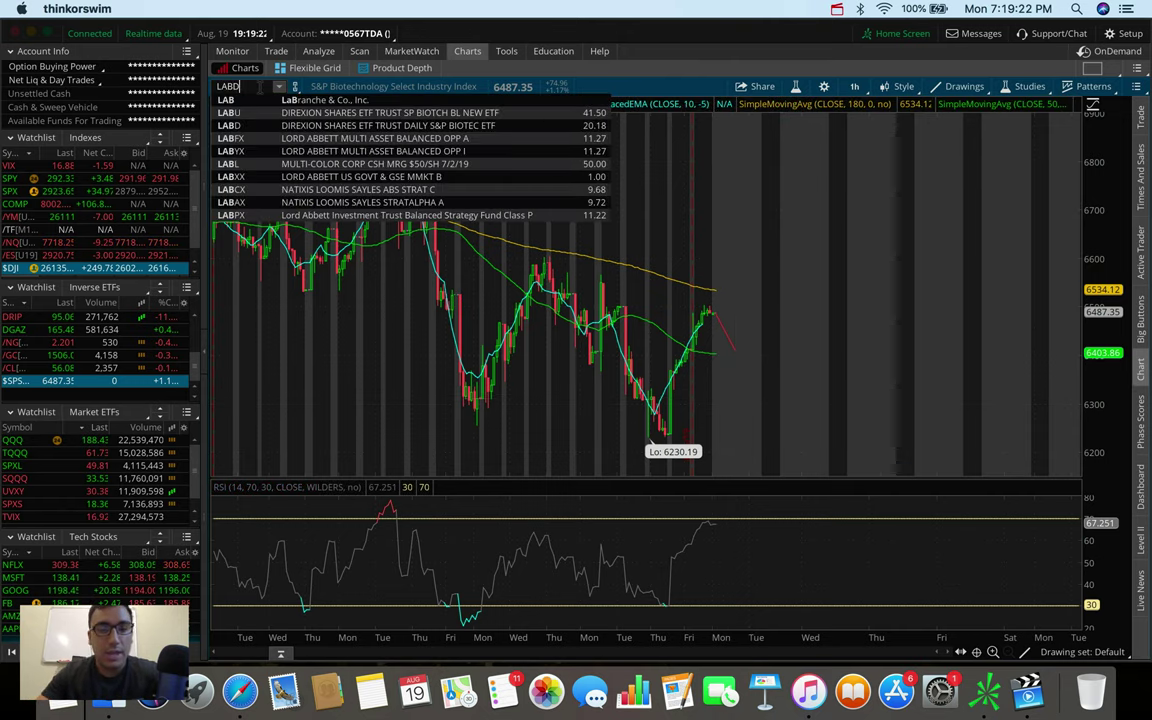
{"action": "key", "text": "Return"}
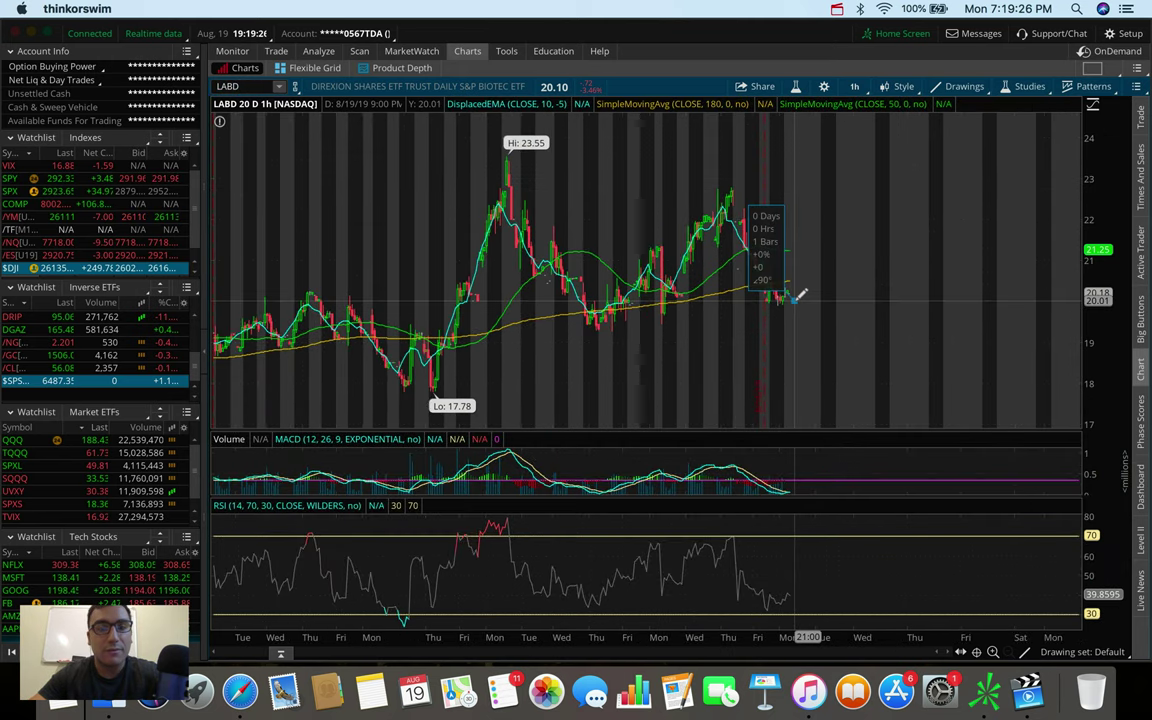
{"action": "left_click_drag", "start_coordinate": [793, 299], "coordinate": [790, 181]}
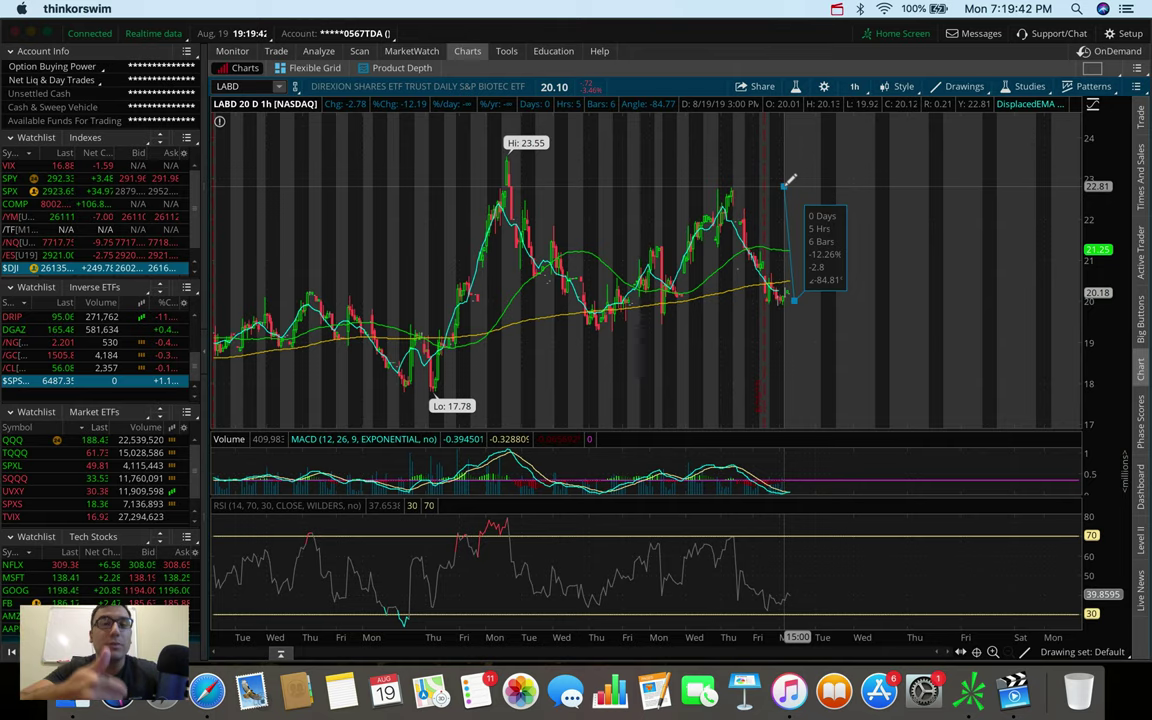
{"action": "mouse_move", "coordinate": [788, 180]}
{"action": "left_mouse_down"}
{"action": "mouse_move", "coordinate": [792, 303]}
{"action": "mouse_move", "coordinate": [800, 293]}
{"action": "left_mouse_up"}
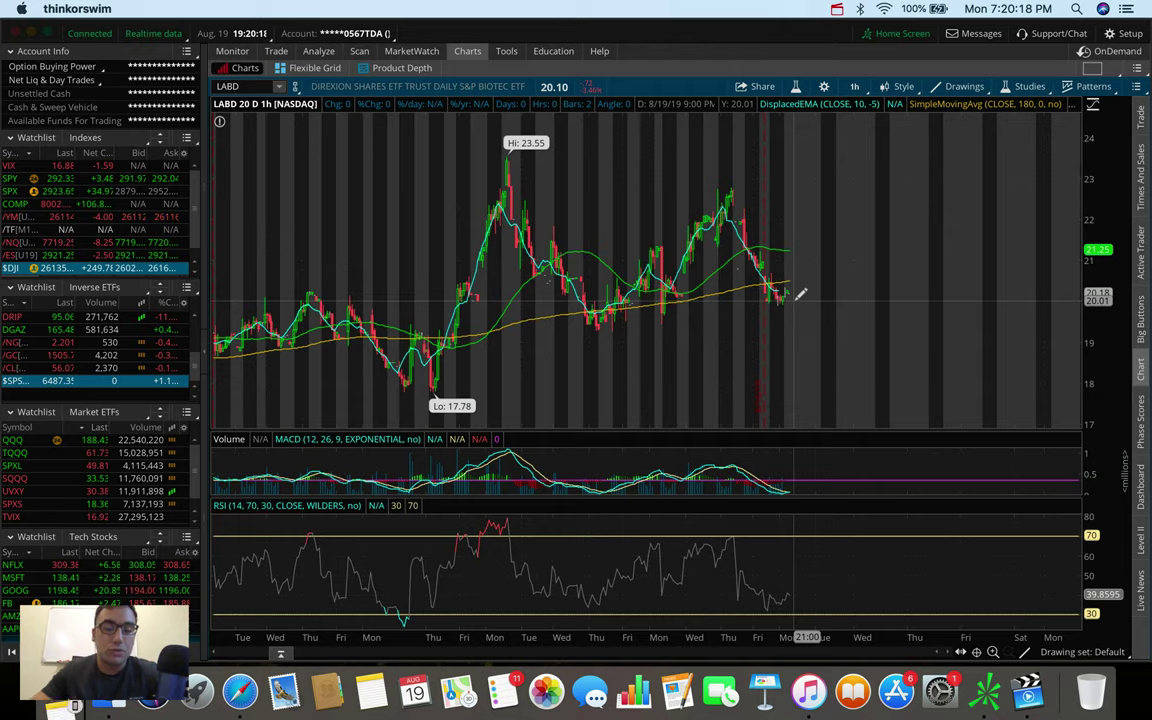
Step: Review the oil and gas ETFs DRIP and XOP, setting the XOP chart to 180 D : 4h
{"action": "left_click", "coordinate": [240, 85]}
{"action": "type", "text": "DRIP"}
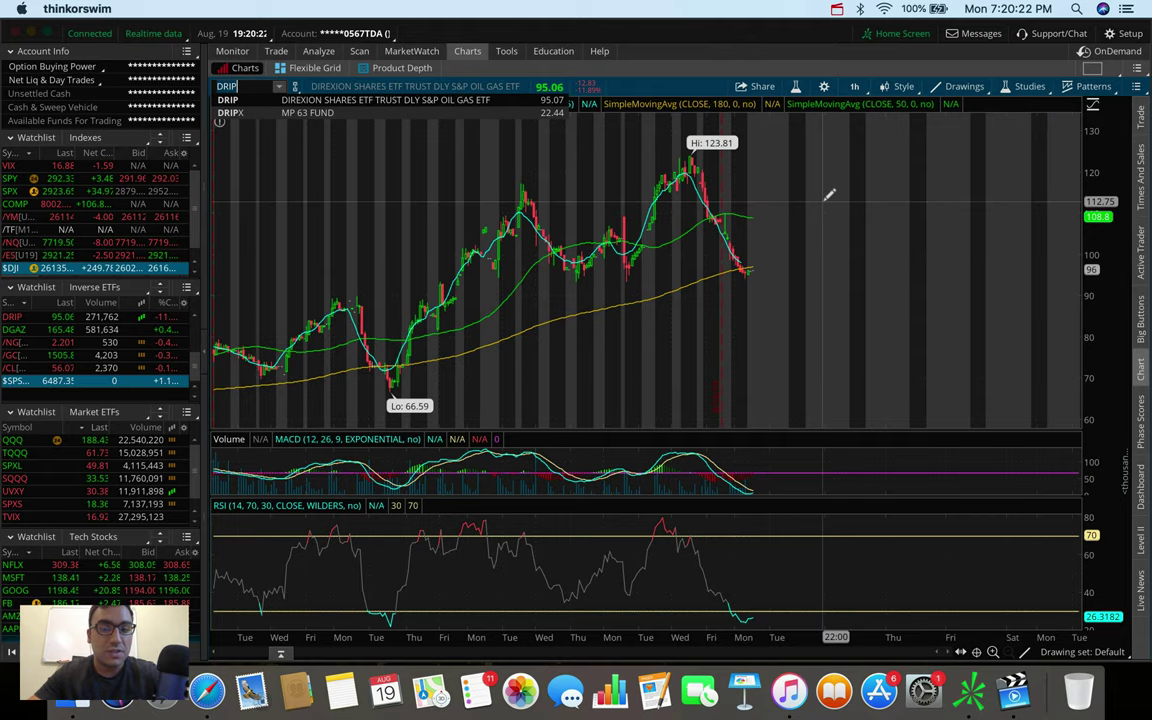
{"action": "scroll", "coordinate": [83, 352], "scroll_direction": "up", "scroll_amount": 3}
{"action": "left_click", "coordinate": [75, 314]}
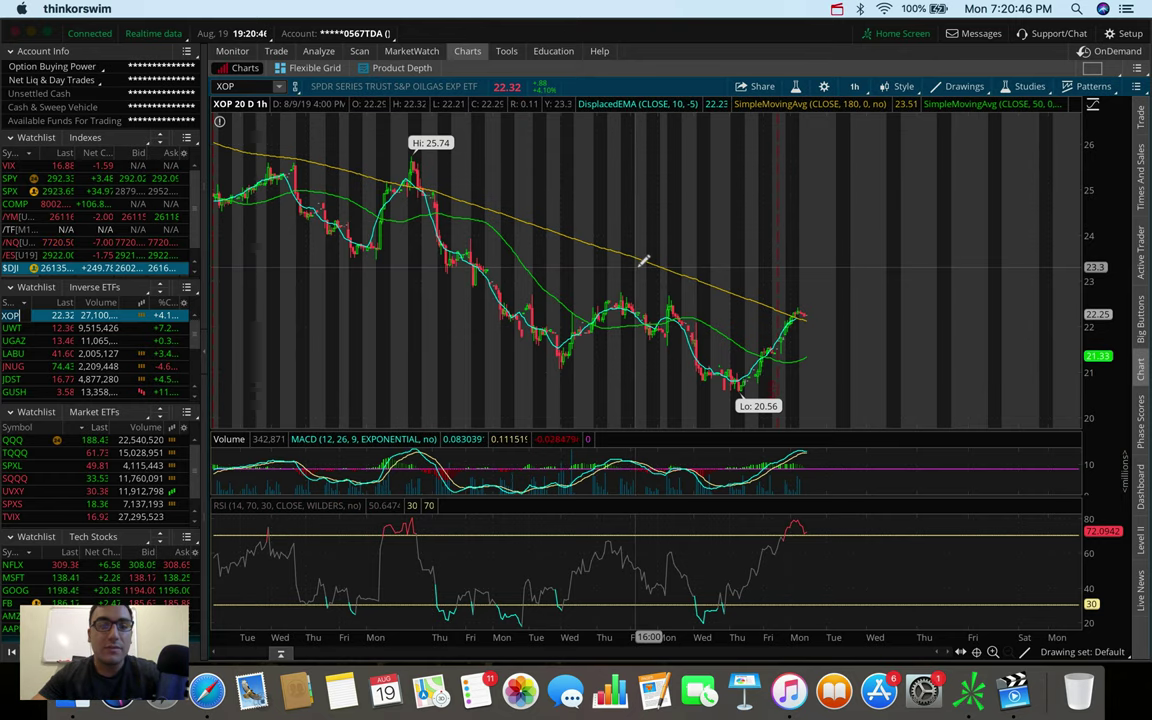
{"action": "left_click", "coordinate": [854, 86]}
{"action": "left_click", "coordinate": [818, 268]}
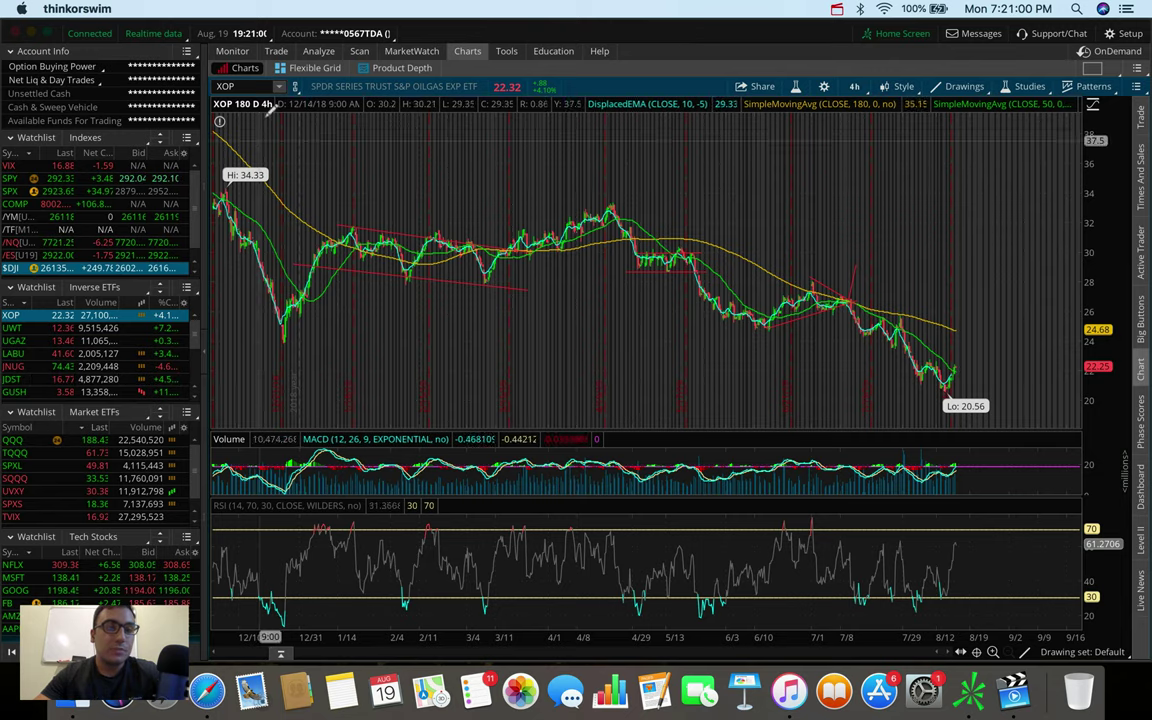
Step: Chart DRIP on the 180 D : 4h time frame and try a projection line from just beyond the last candle at about 96.6
{"action": "left_click", "coordinate": [229, 85]}
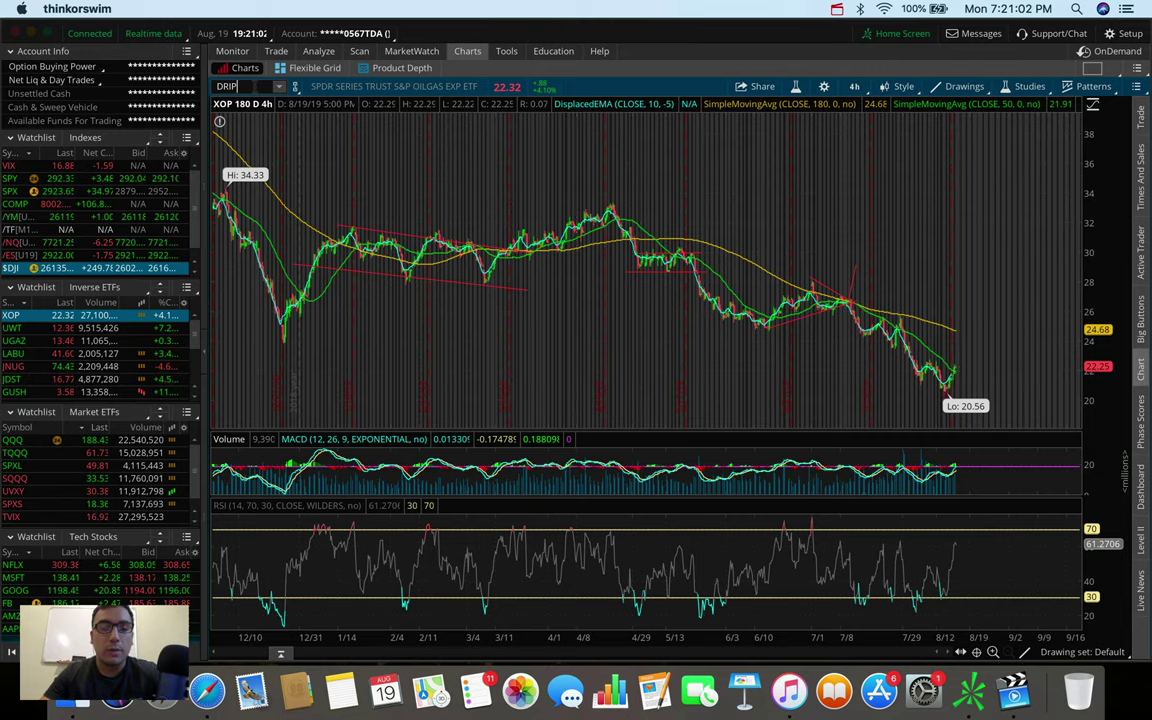
{"action": "key", "text": "Return"}
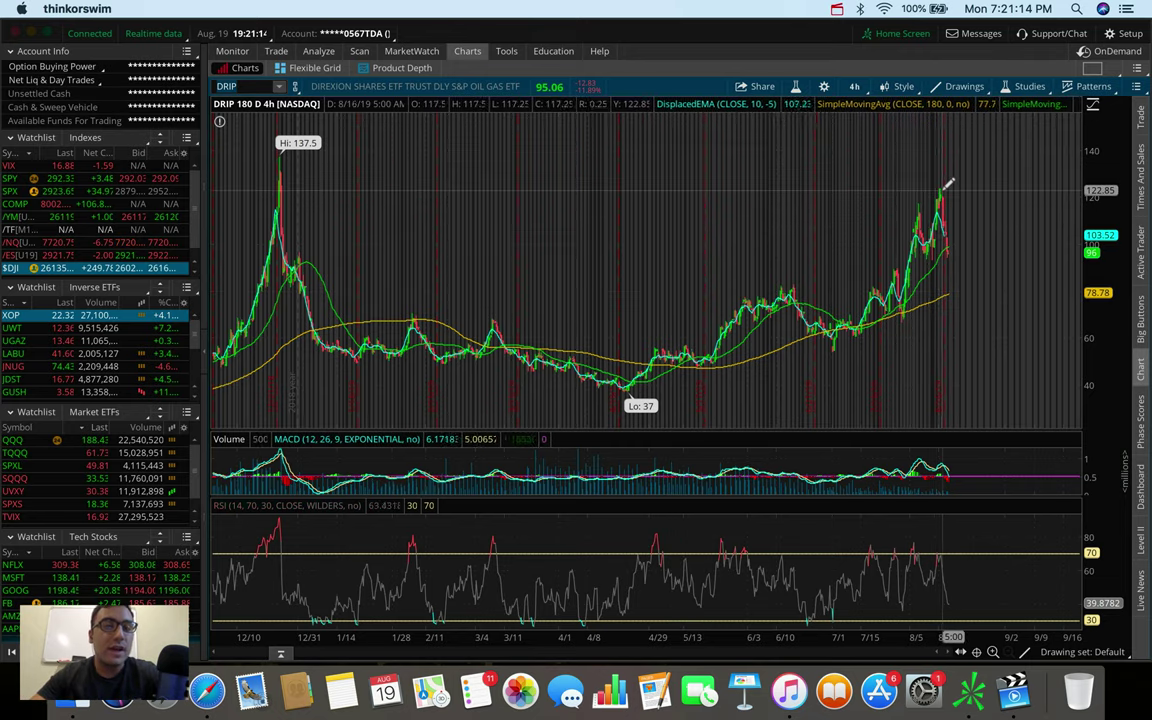
{"action": "left_click", "coordinate": [960, 251]}
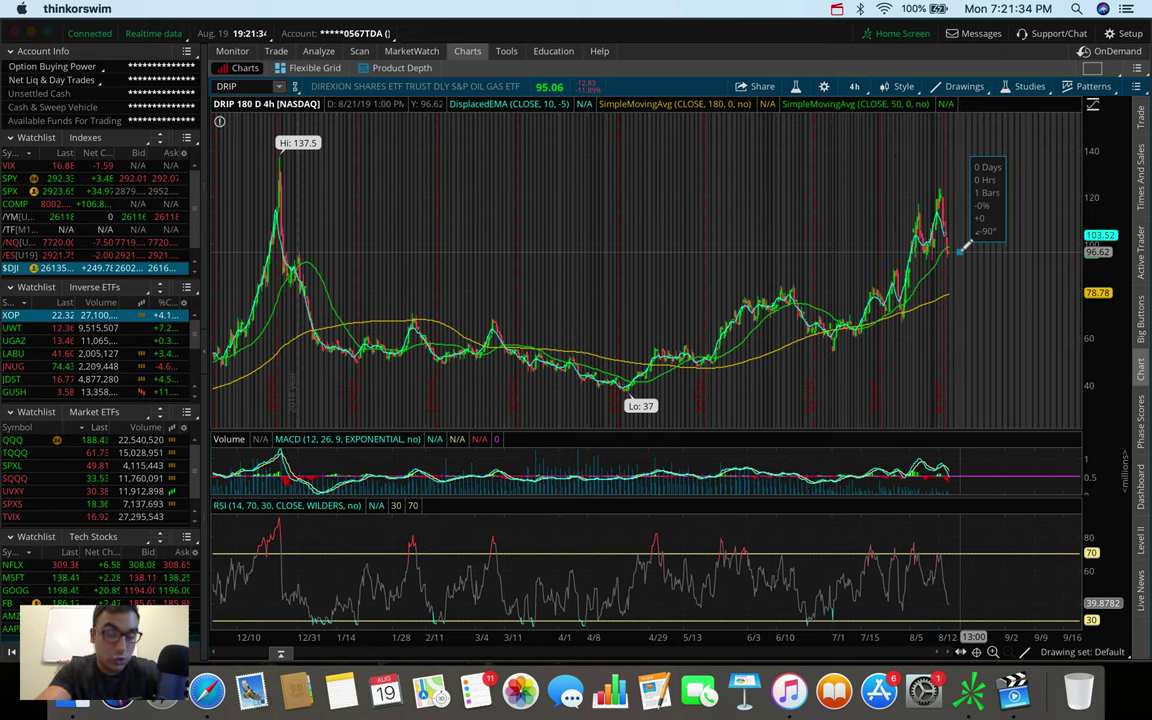
{"action": "mouse_move", "coordinate": [959, 250]}
{"action": "left_mouse_down"}
{"action": "mouse_move", "coordinate": [960, 184]}
{"action": "mouse_move", "coordinate": [964, 246]}
{"action": "left_mouse_up"}
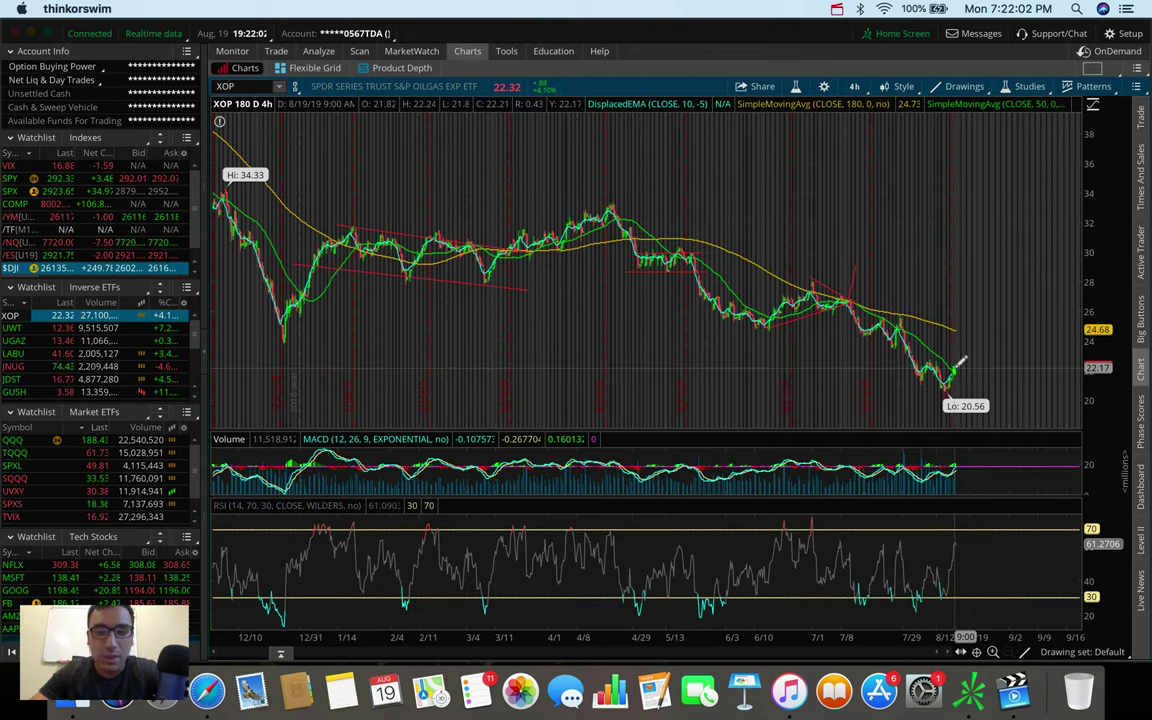
Step: Set the XOP chart's time frame to 20 D : 1h
{"action": "left_click", "coordinate": [858, 87]}
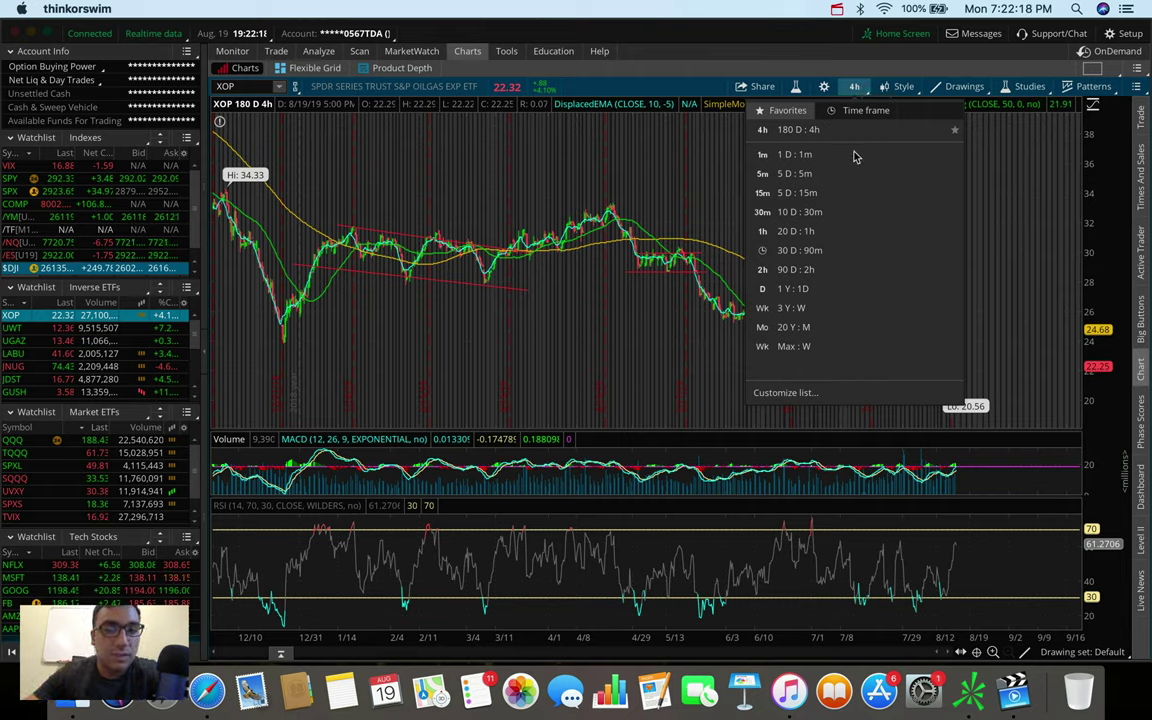
{"action": "left_click", "coordinate": [830, 229]}
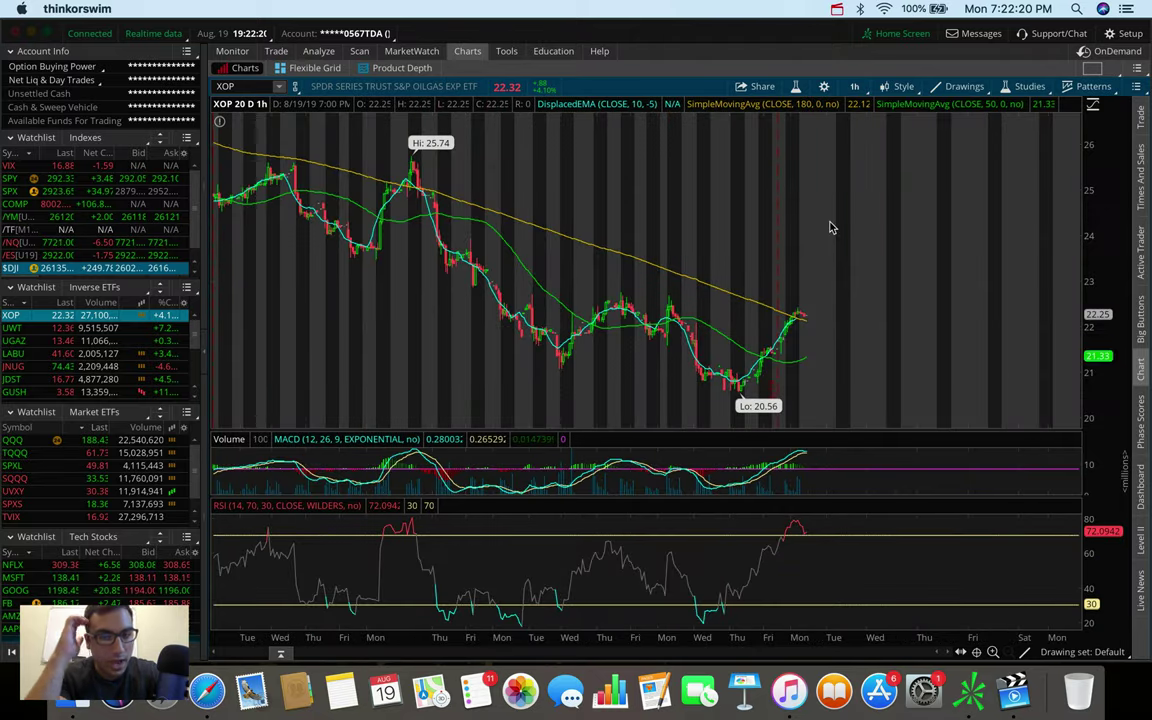
Step: Draw two projection lines from the last XOP candle, one down to about 21.24 and one up to about 24.5
{"action": "left_click_drag", "start_coordinate": [807, 313], "coordinate": [818, 360]}
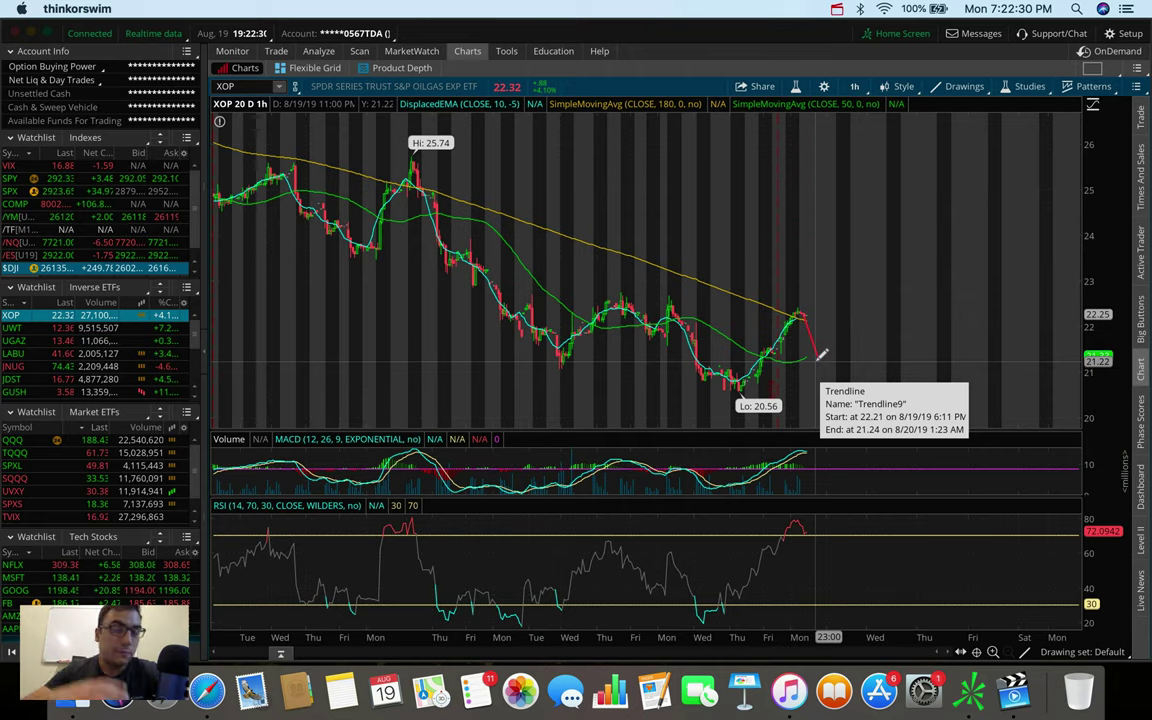
{"action": "mouse_move", "coordinate": [800, 316]}
{"action": "left_mouse_down"}
{"action": "mouse_move", "coordinate": [807, 226]}
{"action": "mouse_move", "coordinate": [829, 214]}
{"action": "left_mouse_up"}
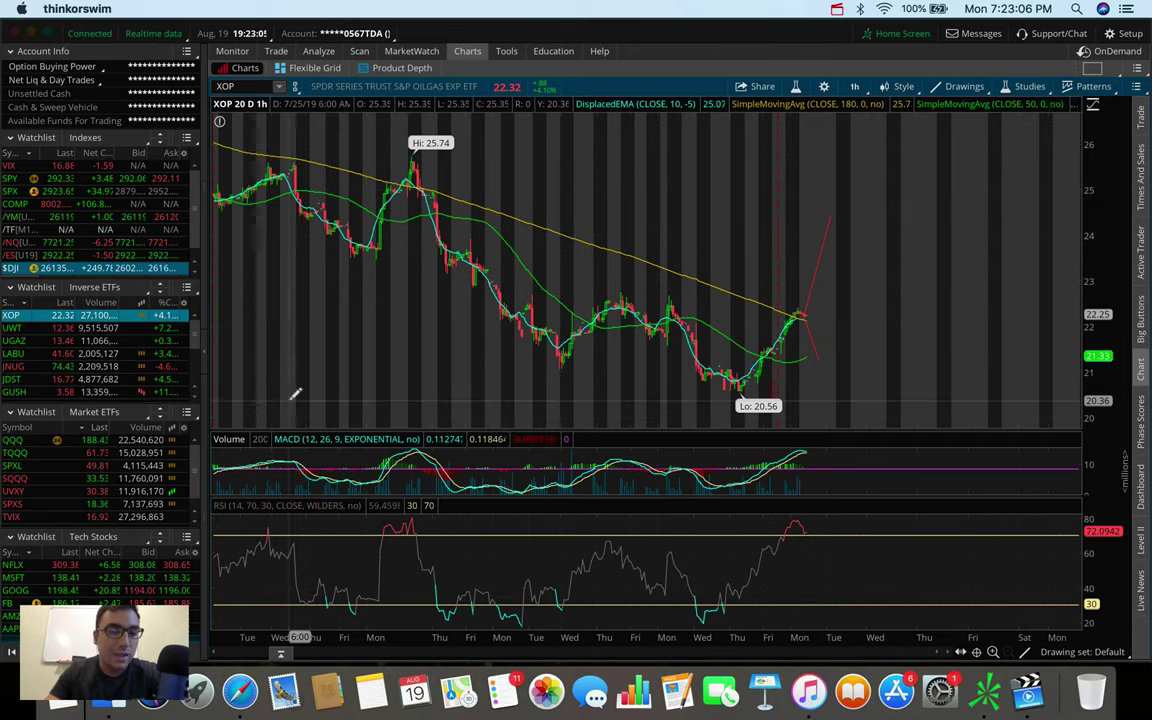
Step: Chart natural gas futures (/NG) on the 180 D : 4h time frame, focused on the most recent candles
{"action": "scroll", "coordinate": [70, 397], "scroll_direction": "down", "scroll_amount": 3}
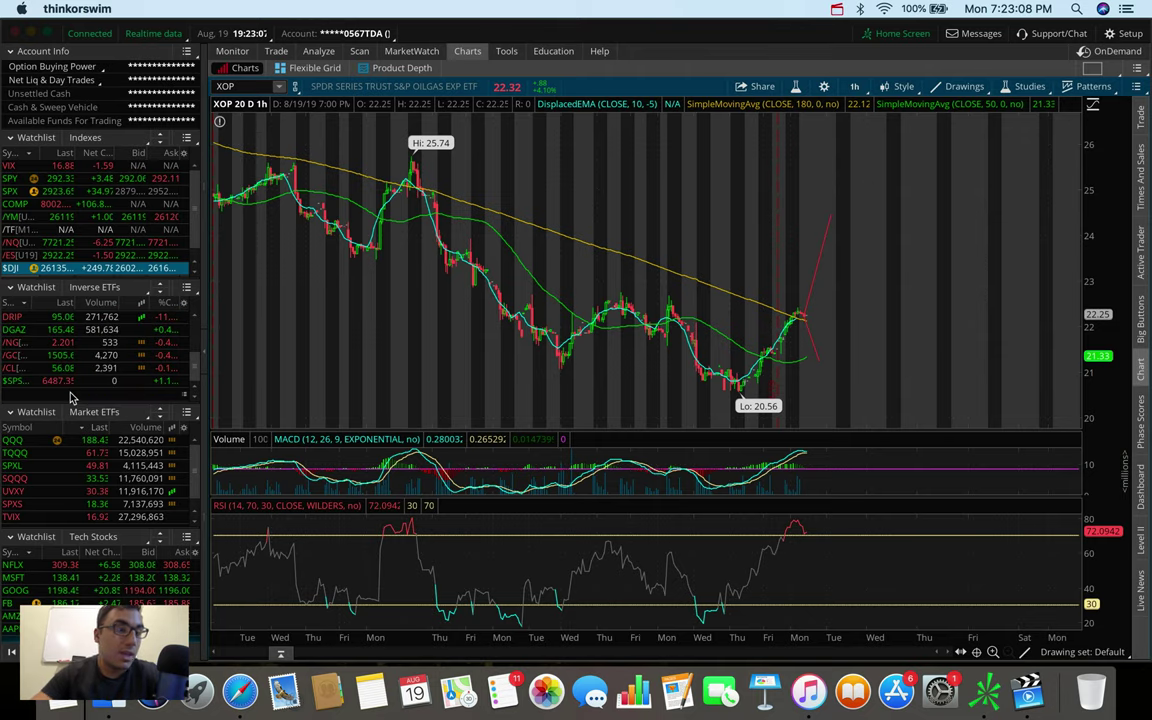
{"action": "left_click", "coordinate": [60, 342]}
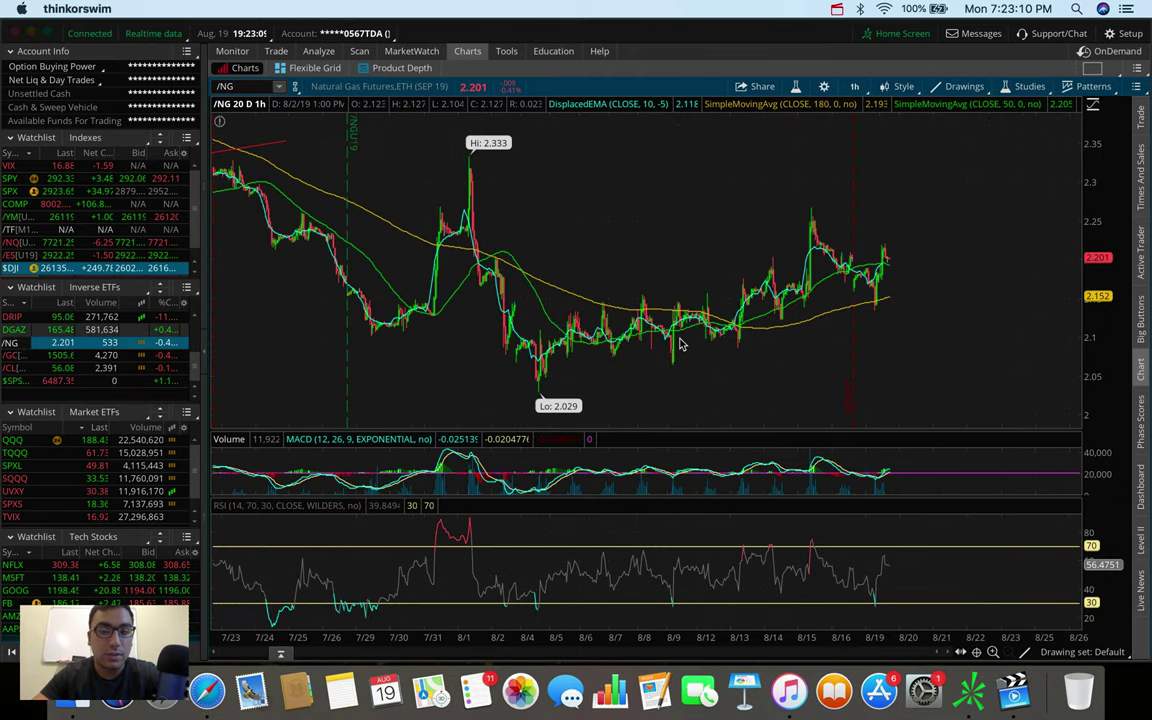
{"action": "left_click", "coordinate": [853, 85]}
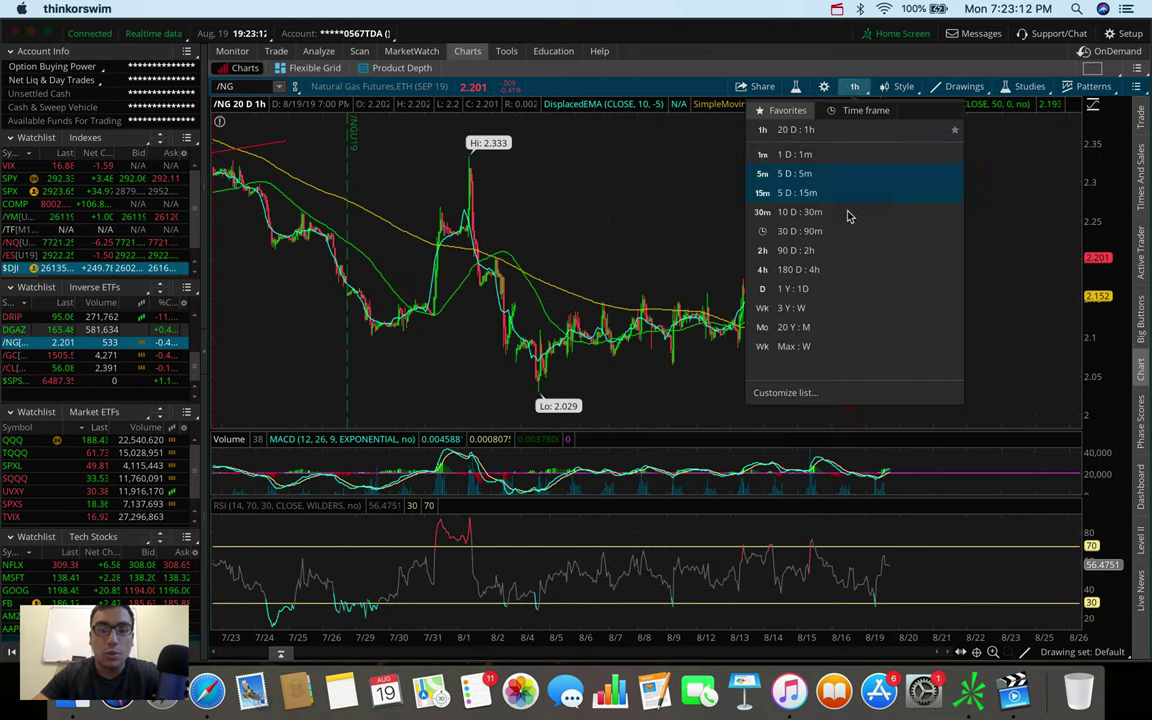
{"action": "left_click", "coordinate": [838, 275]}
{"action": "scroll", "coordinate": [893, 325], "scroll_direction": "up", "scroll_amount": 5}
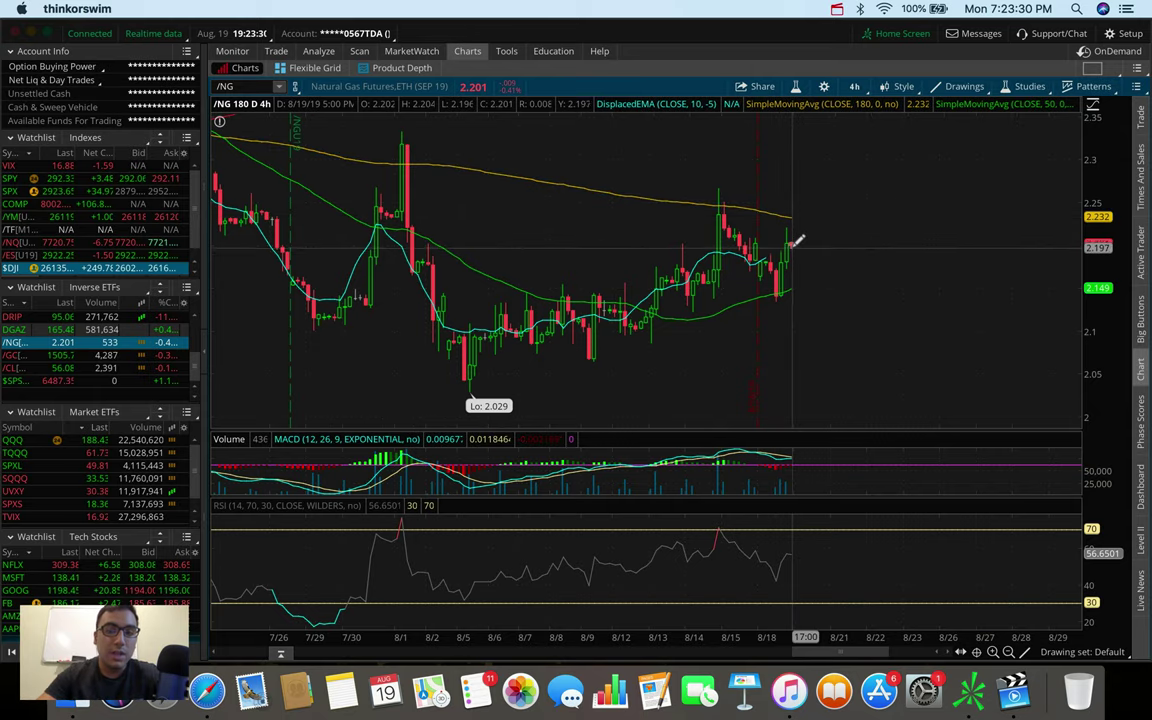
Step: Draw two projection lines from the last /NG candle, one up to about 2.29 and one down to about 2.08
{"action": "left_click_drag", "start_coordinate": [792, 233], "coordinate": [810, 172]}
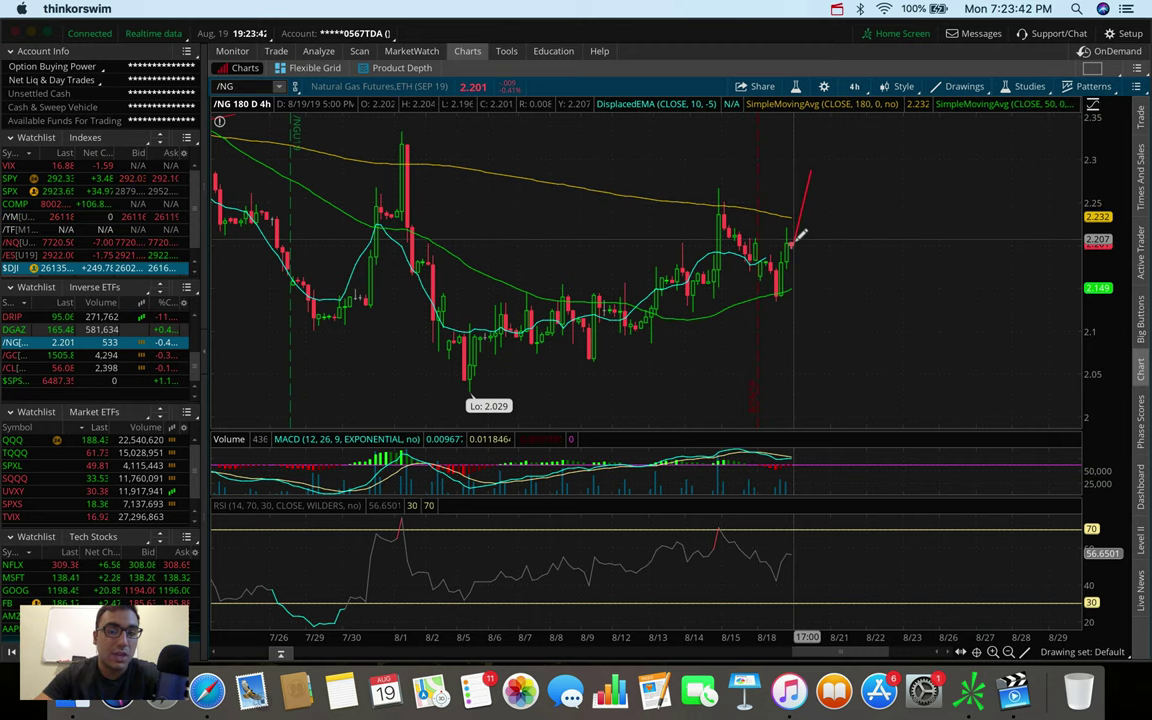
{"action": "mouse_move", "coordinate": [794, 241]}
{"action": "left_mouse_down"}
{"action": "mouse_move", "coordinate": [835, 268]}
{"action": "mouse_move", "coordinate": [889, 349]}
{"action": "left_mouse_up"}
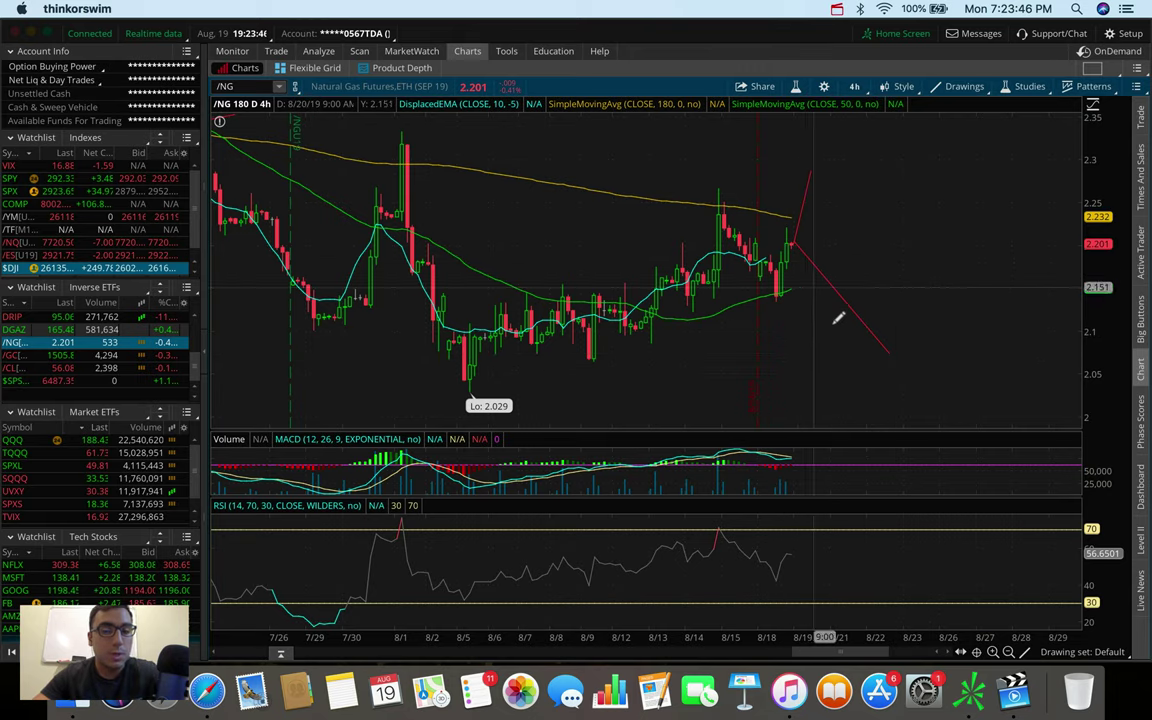
Step: Review the DGAZ, TVIX, SPXS and SQQQ charts one after another from the watchlists
{"action": "left_click", "coordinate": [55, 329]}
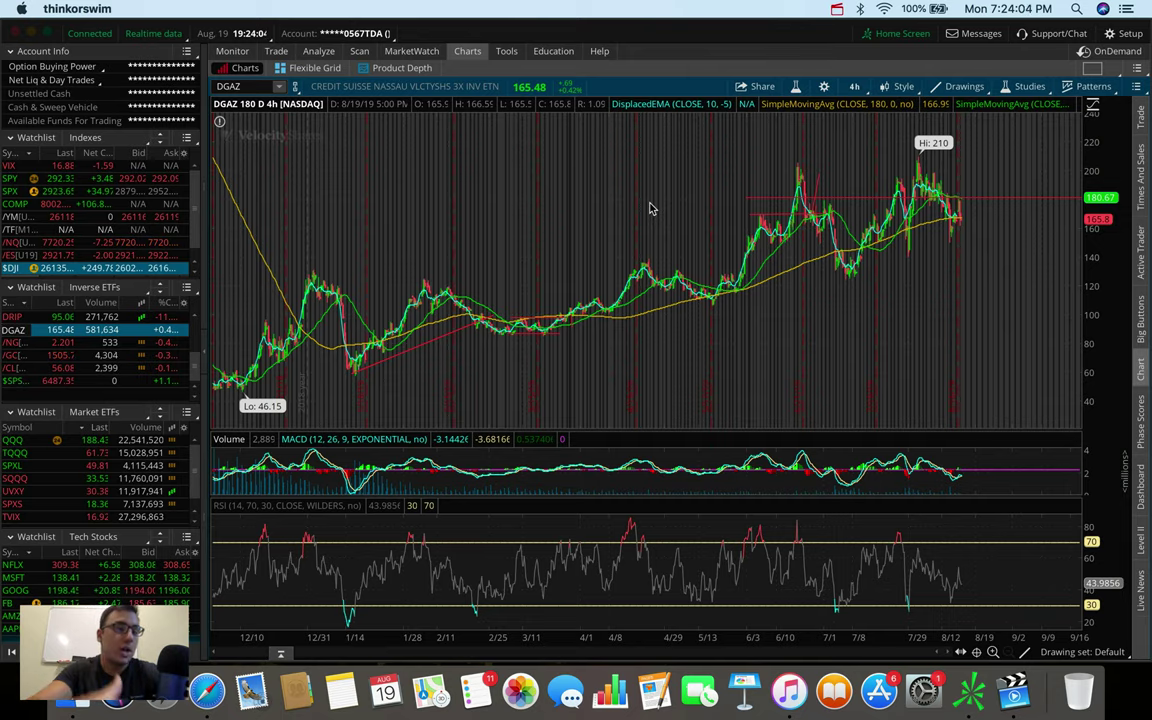
{"action": "left_click", "coordinate": [10, 517]}
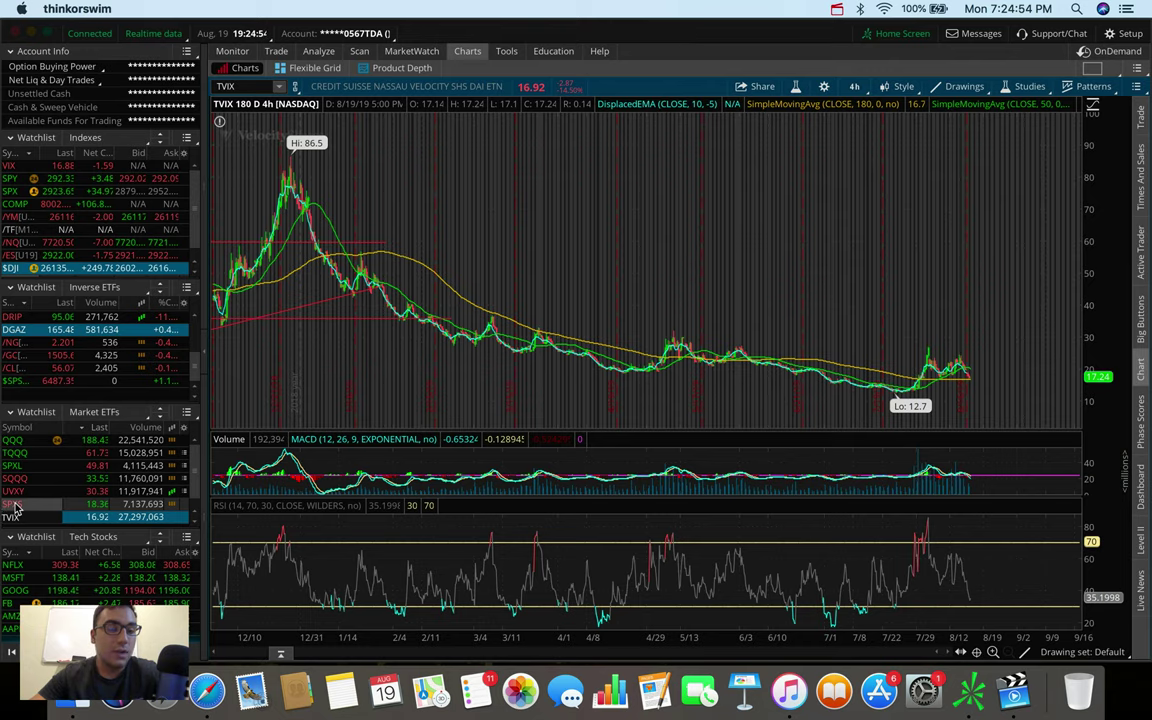
{"action": "left_click", "coordinate": [16, 504]}
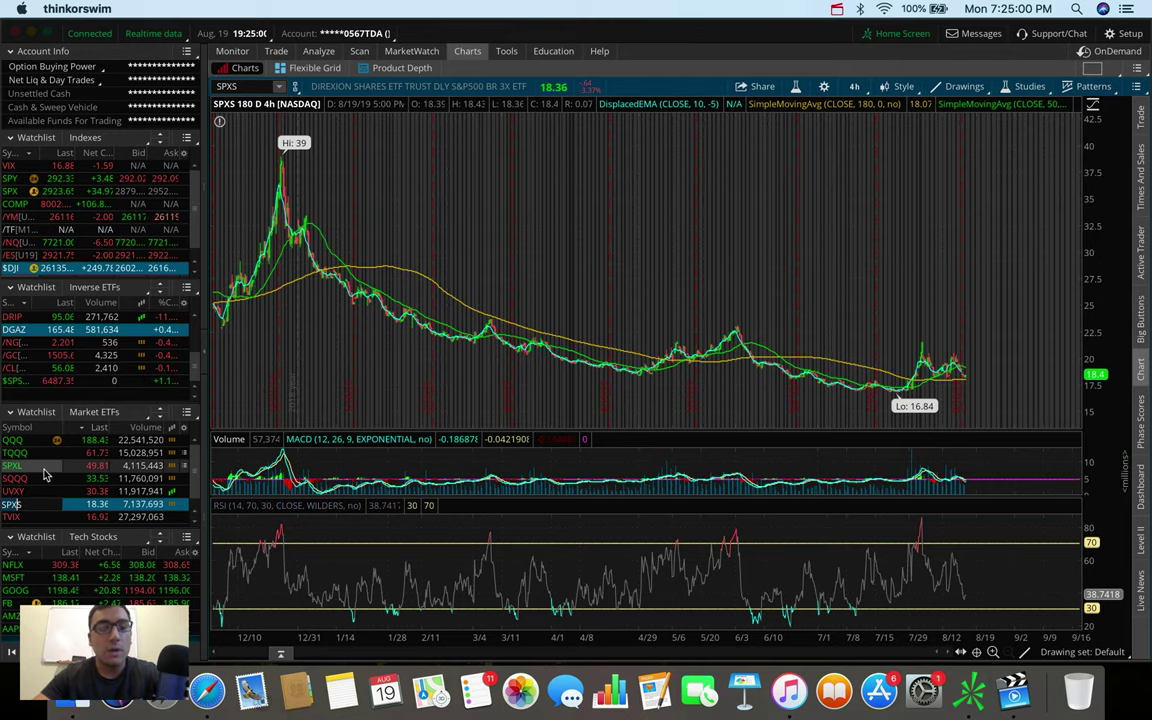
{"action": "key", "text": "Up"}
{"action": "key", "text": "Up"}
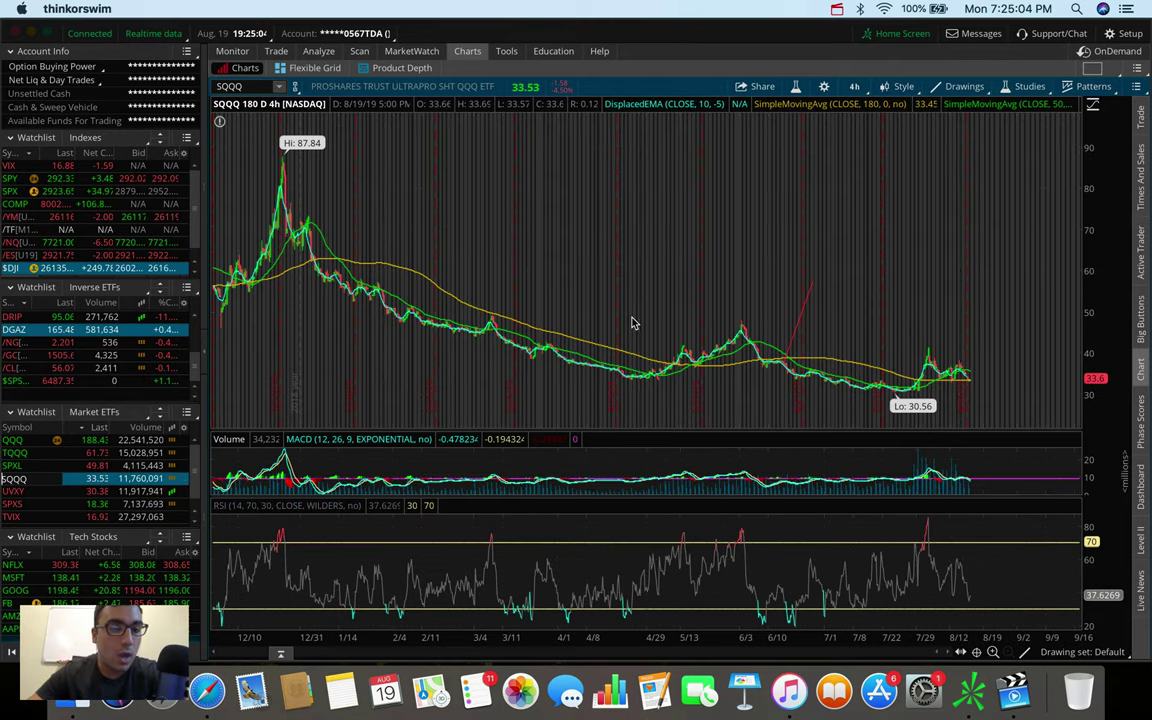
Step: Chart AMD and examine its most recent candles against the moving averages and marked levels
{"action": "left_click", "coordinate": [255, 85]}
{"action": "key", "text": "BackSpace"}
{"action": "key", "text": "BackSpace"}
{"action": "key", "text": "BackSpace"}
{"action": "key", "text": "BackSpace"}
{"action": "type", "text": "AMD"}
{"action": "key", "text": "Return"}
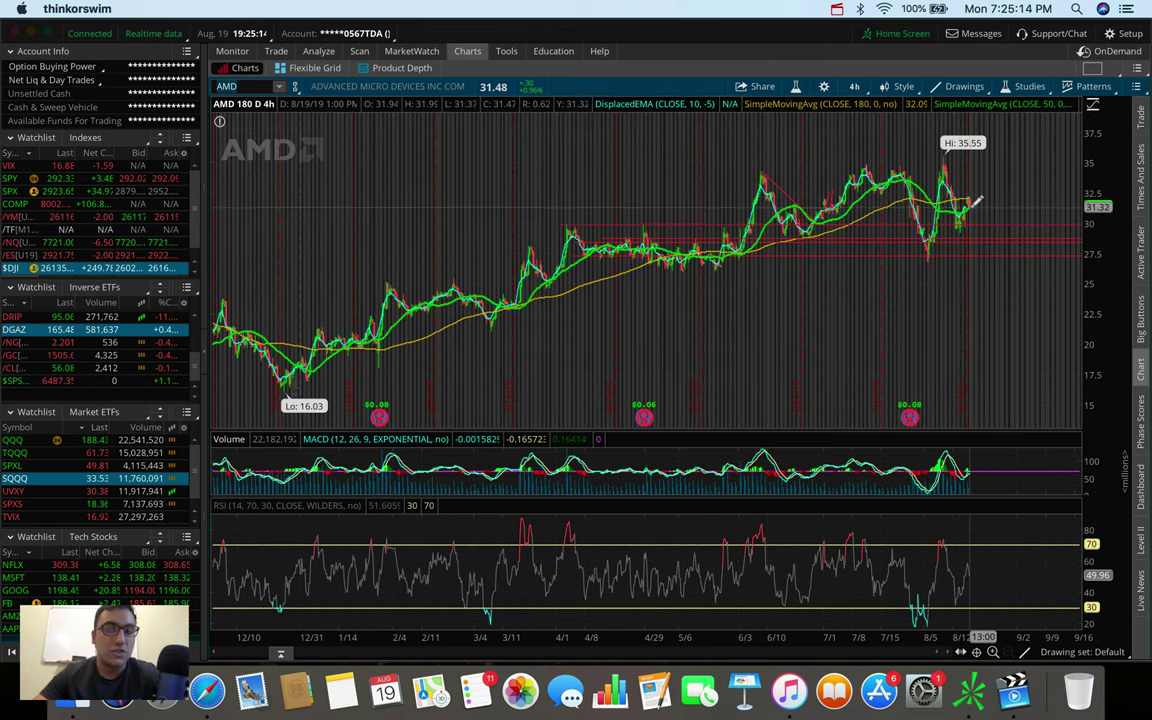
{"action": "scroll", "coordinate": [888, 195], "scroll_direction": "up", "scroll_amount": 5}
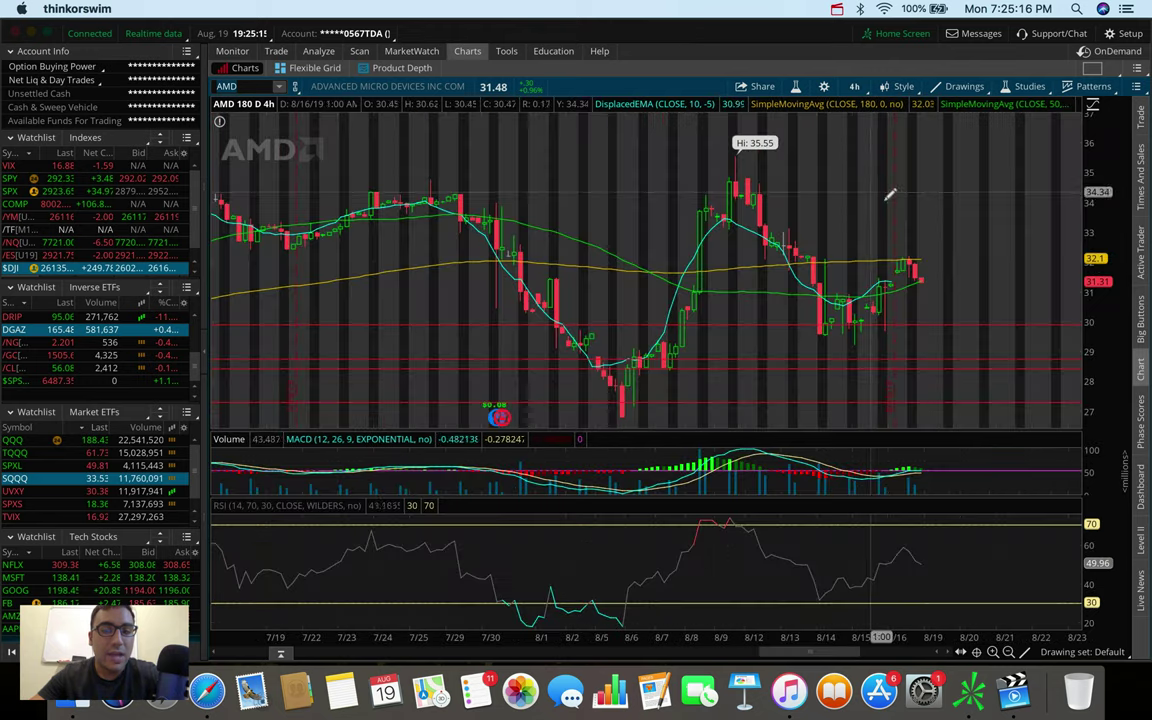
Step: Try to chart another stock by entering a ticker symbol that starts with AM
{"action": "left_click", "coordinate": [245, 86]}
{"action": "type", "text": "AM"}
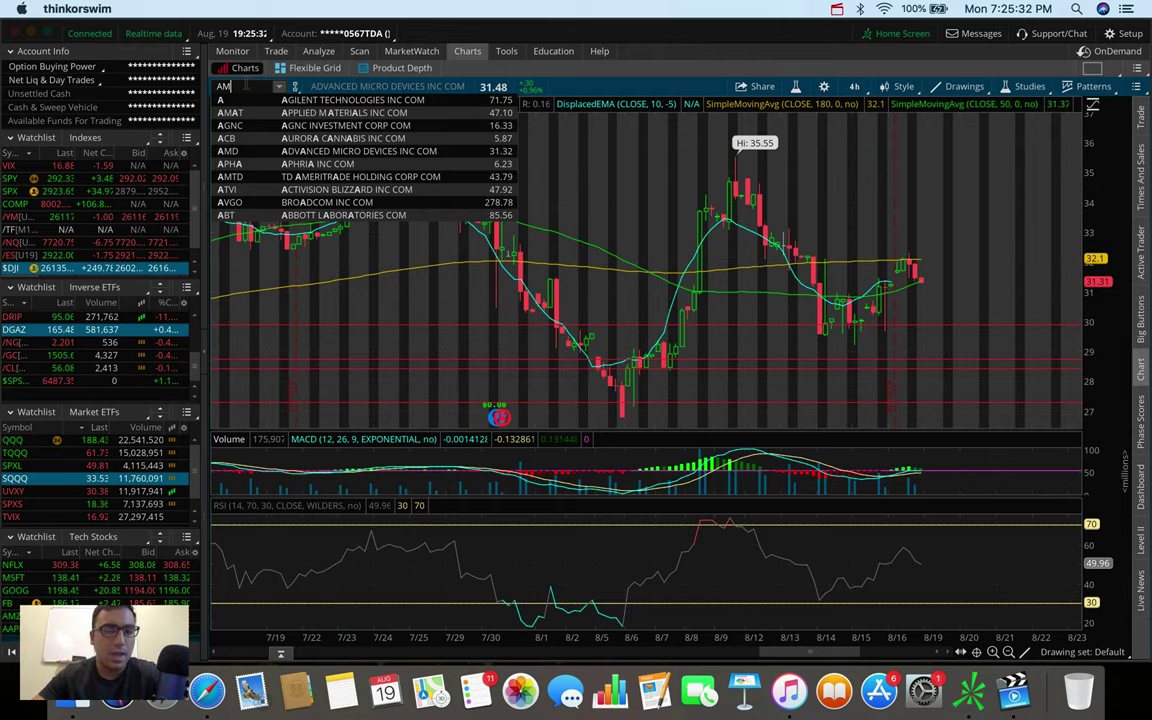
{"action": "type", "text": "GRN"}
{"action": "key", "text": "Return"}
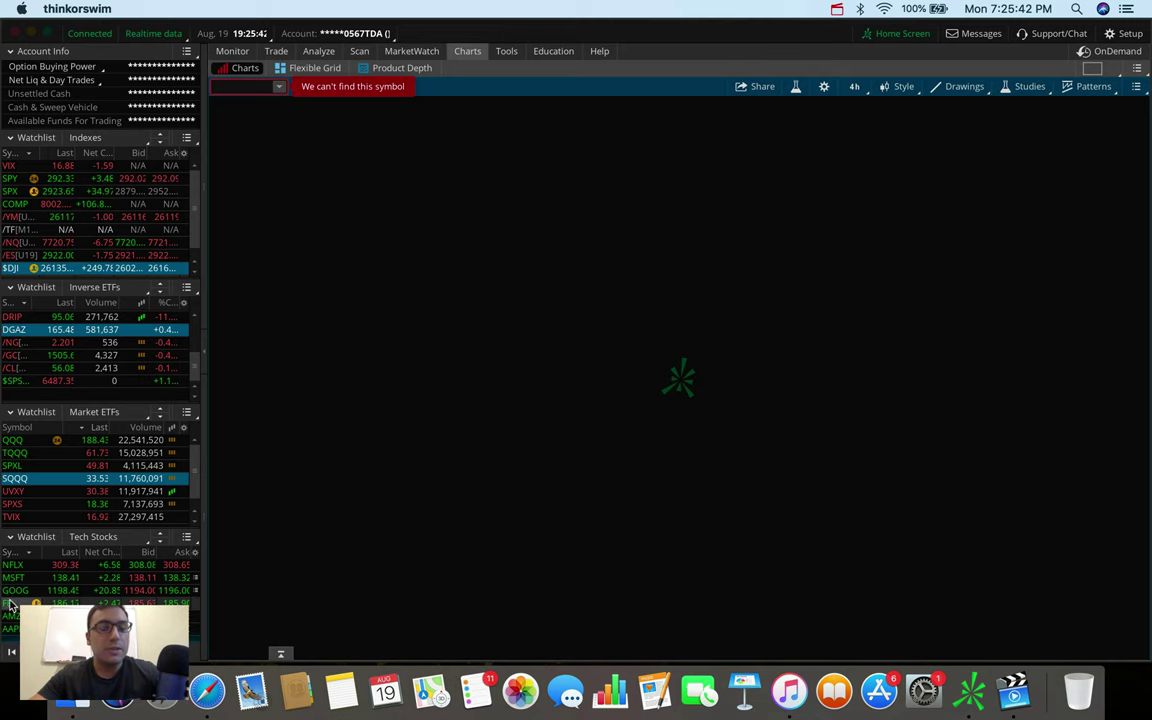
Step: Chart FB and draw a descending trendline from the mid-July peak near 210 to just beyond the last candle at about 184
{"action": "left_click_drag", "start_coordinate": [11, 604], "coordinate": [566, 429]}
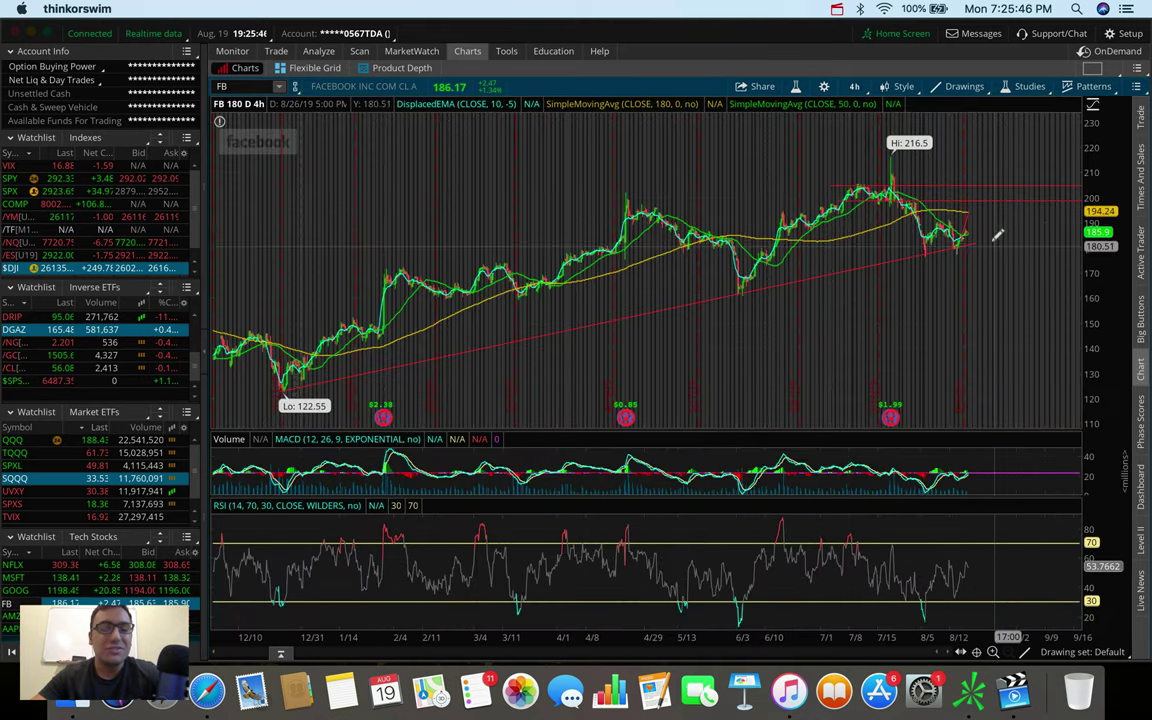
{"action": "left_click", "coordinate": [896, 172]}
{"action": "left_click", "coordinate": [992, 237]}
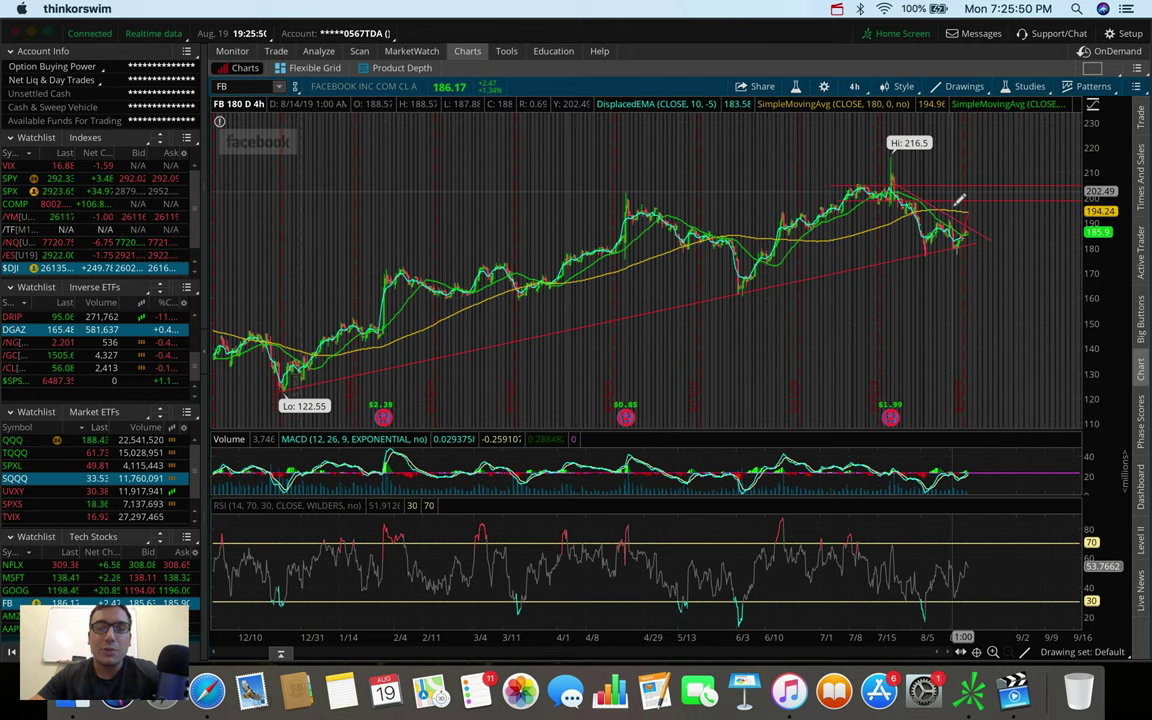